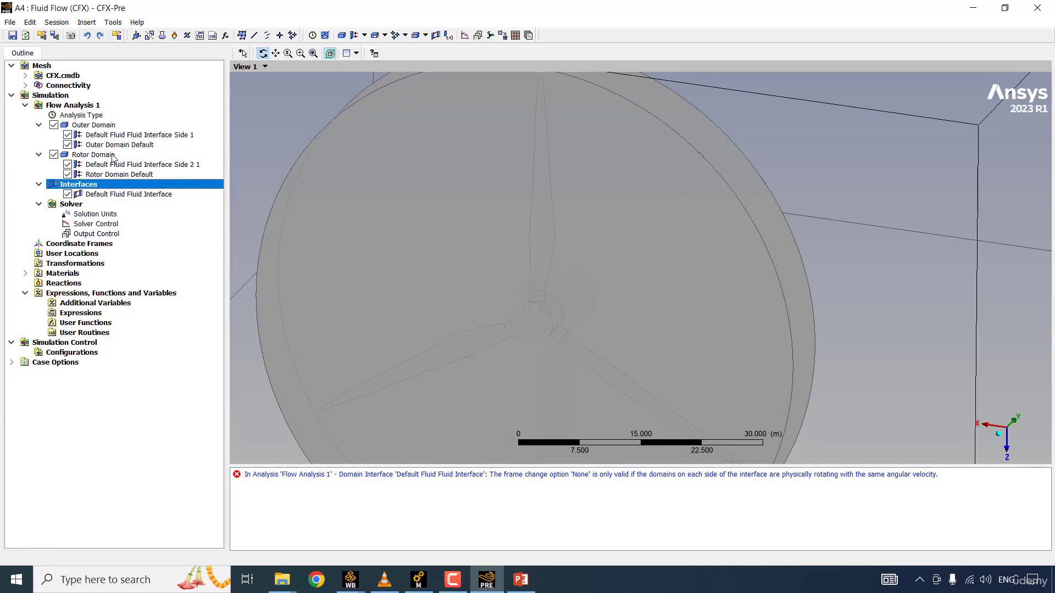
Step: Insert a new boundary named Inlet in the Outer Domain
{"action": "left_click", "coordinate": [112, 156]}
{"action": "left_click", "coordinate": [105, 126]}
{"action": "scroll", "coordinate": [556, 203], "scroll_direction": "down", "scroll_amount": 2}
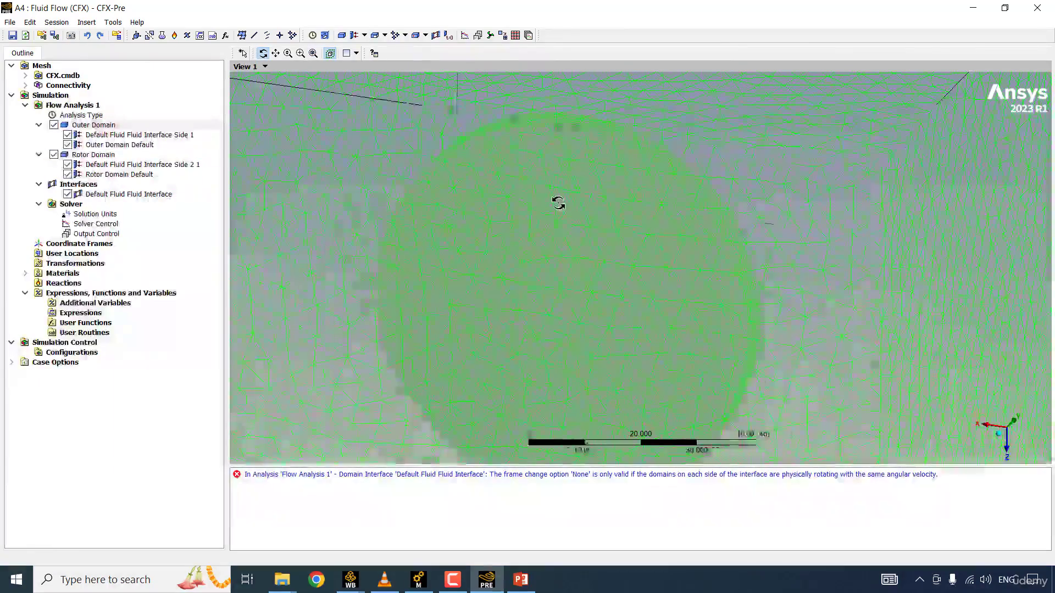
{"action": "scroll", "coordinate": [558, 203], "scroll_direction": "down", "scroll_amount": 5}
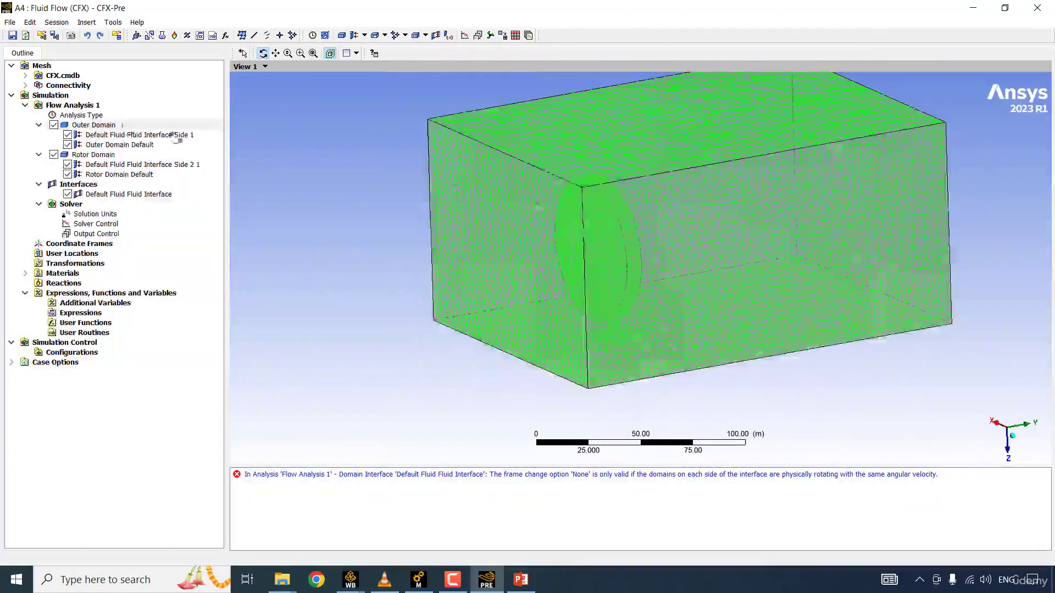
{"action": "right_click", "coordinate": [111, 126]}
{"action": "left_click", "coordinate": [206, 170]}
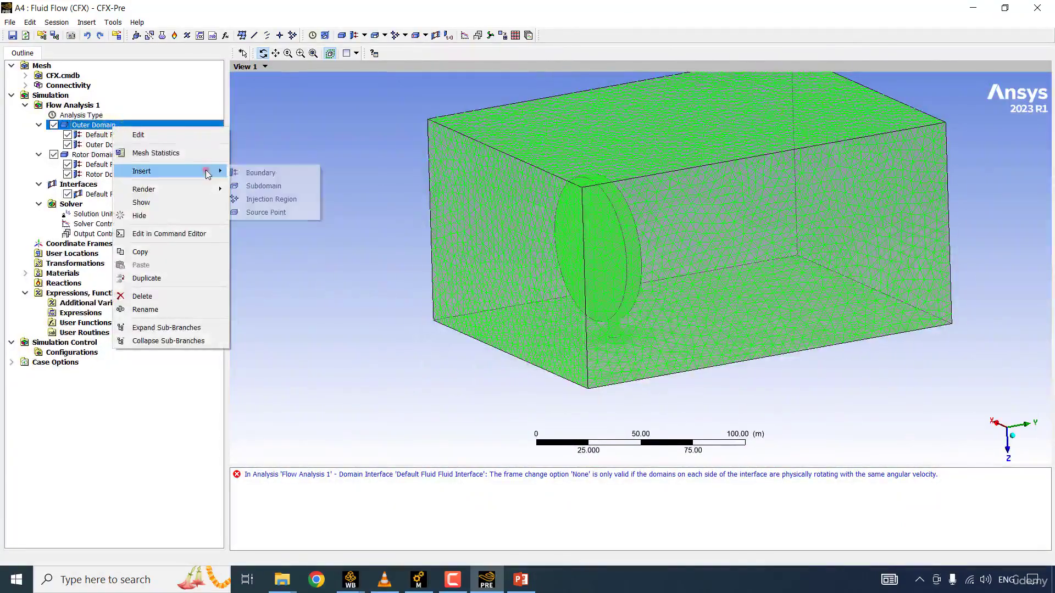
{"action": "left_click", "coordinate": [264, 168]}
{"action": "type", "text": "I"}
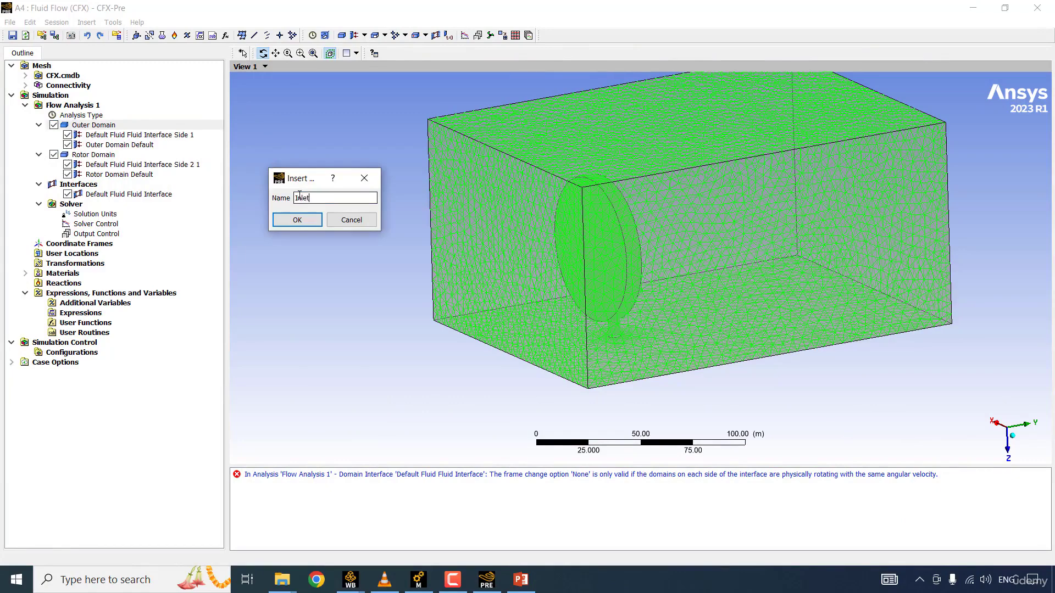
{"action": "type", "text": "nlet"}
{"action": "key", "text": "Return"}
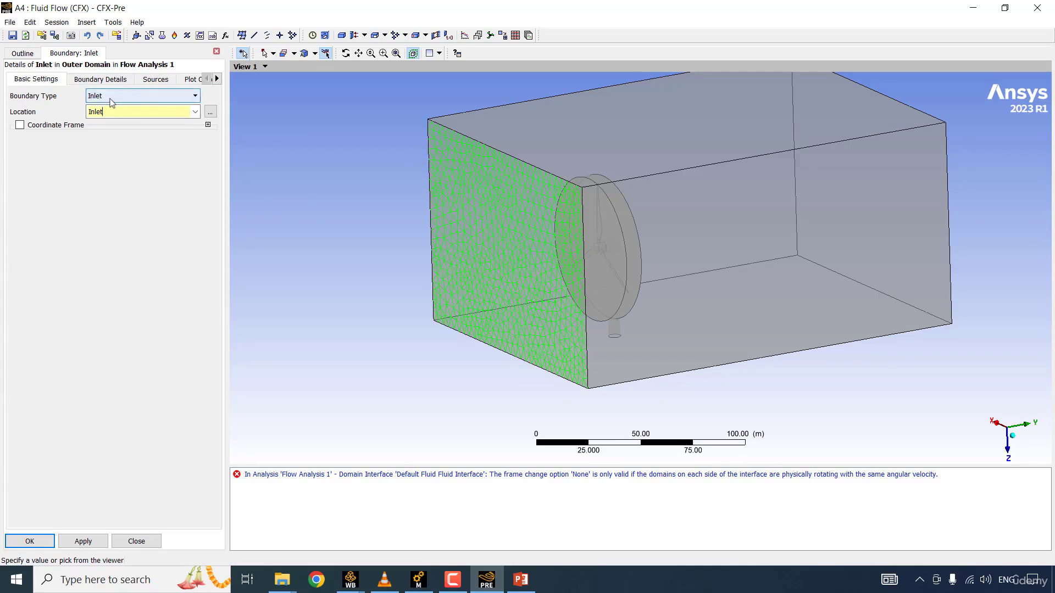
Step: Use Inlet as the new boundary's type and assign the Inlet region as its location
{"action": "left_click", "coordinate": [114, 97]}
{"action": "left_click", "coordinate": [111, 97]}
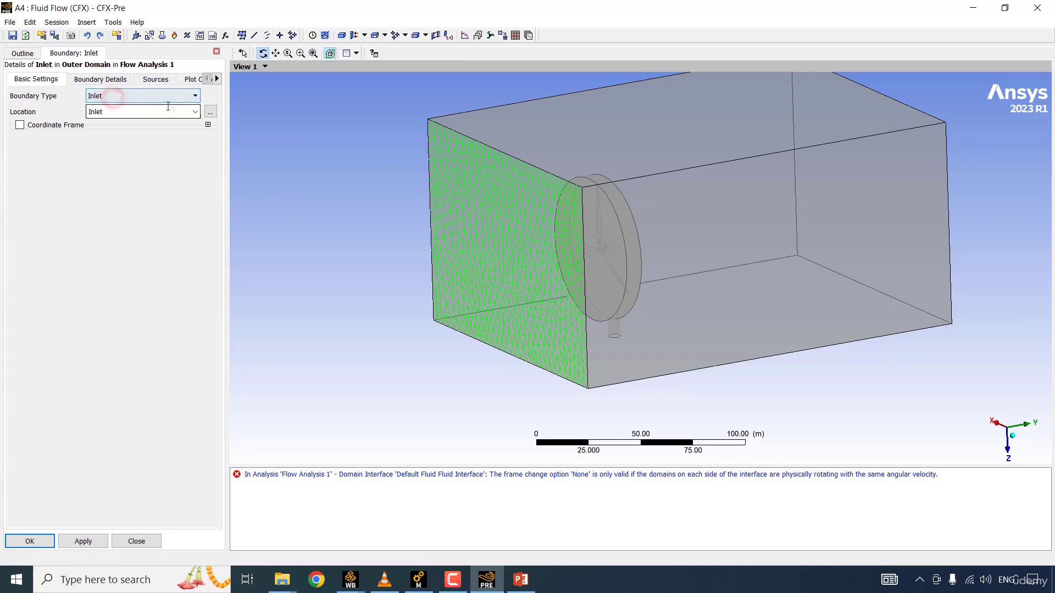
{"action": "left_click", "coordinate": [195, 112]}
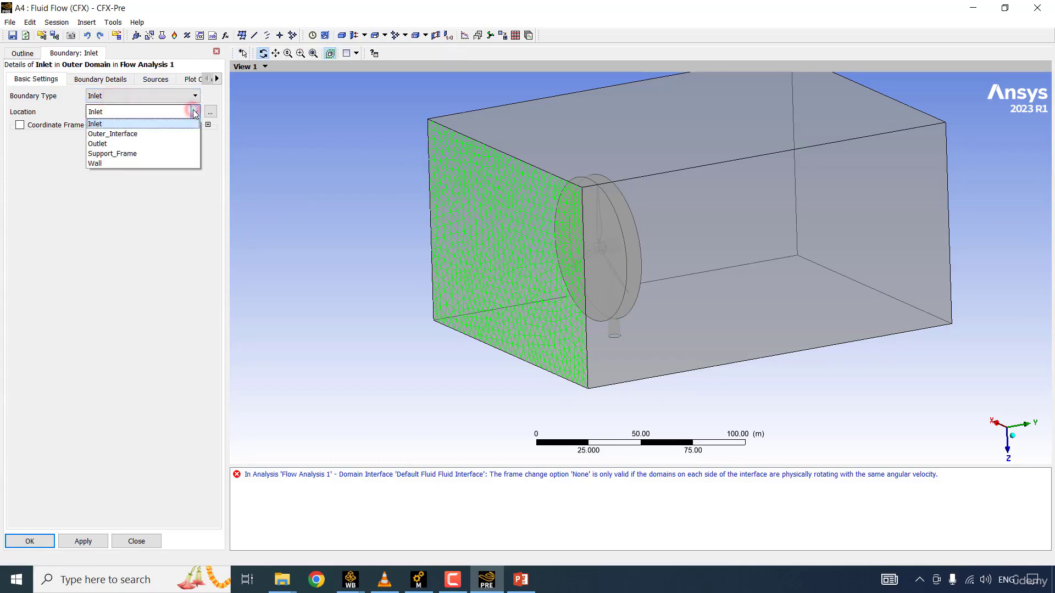
{"action": "left_click", "coordinate": [116, 125]}
Step: Set the inlet's normal speed to 15 m s^-1 and accept the boundary settings
{"action": "left_click", "coordinate": [88, 80]}
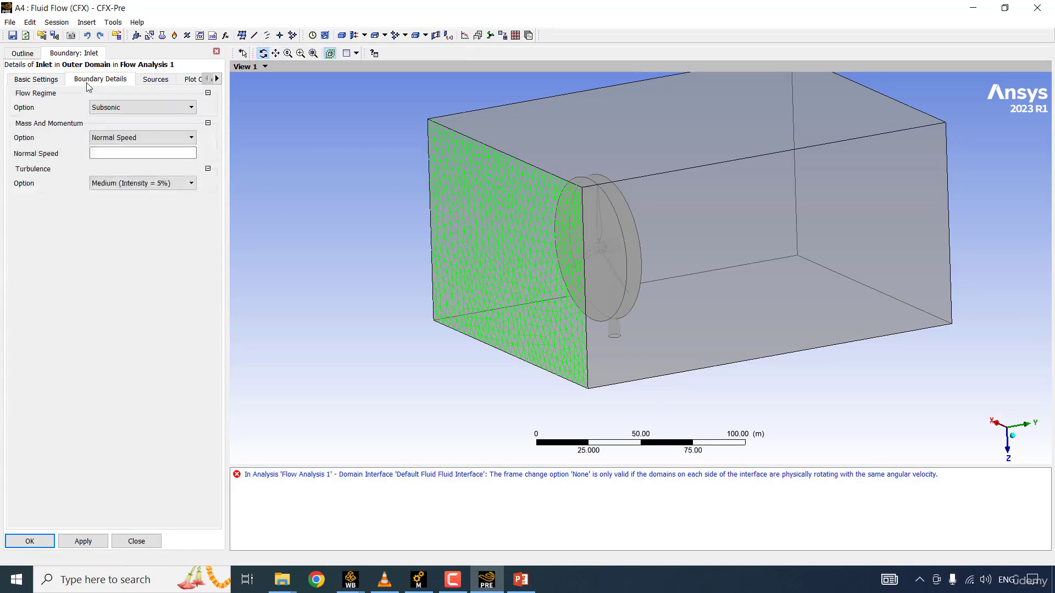
{"action": "left_click", "coordinate": [116, 153]}
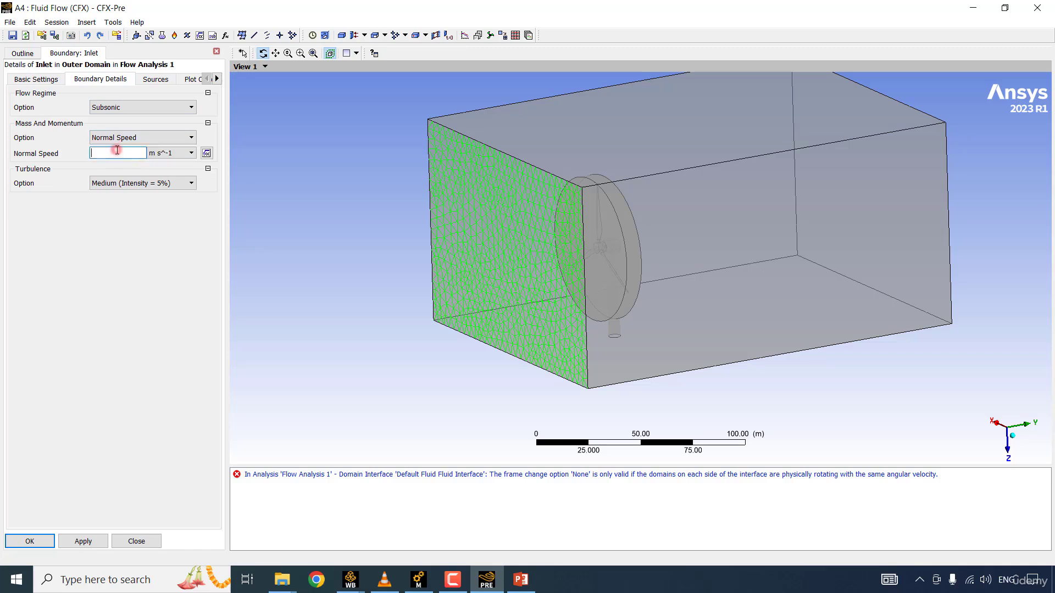
{"action": "type", "text": "15"}
{"action": "left_click", "coordinate": [134, 242]}
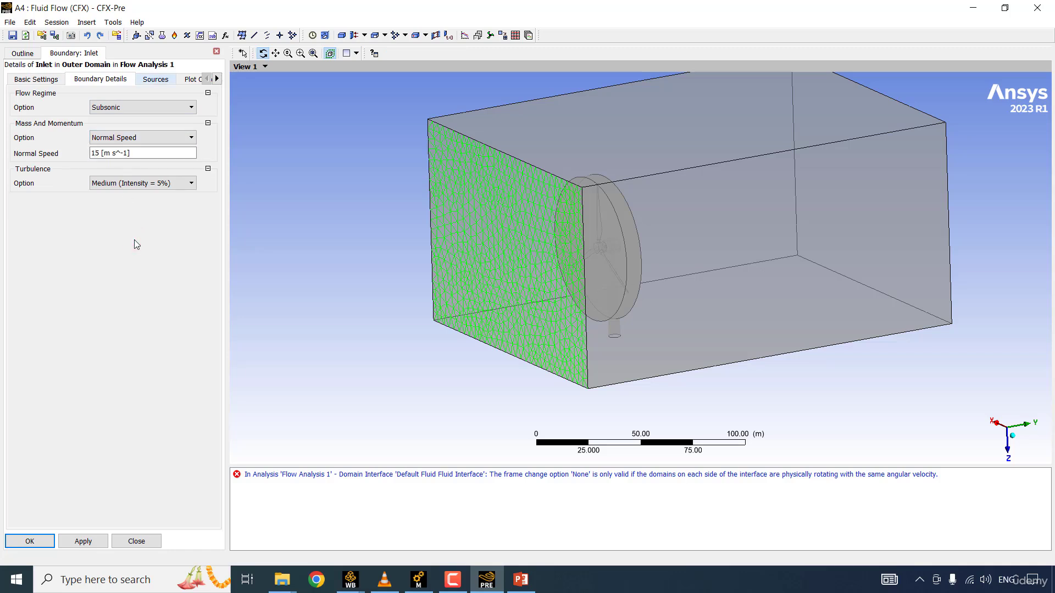
{"action": "key", "text": "Return"}
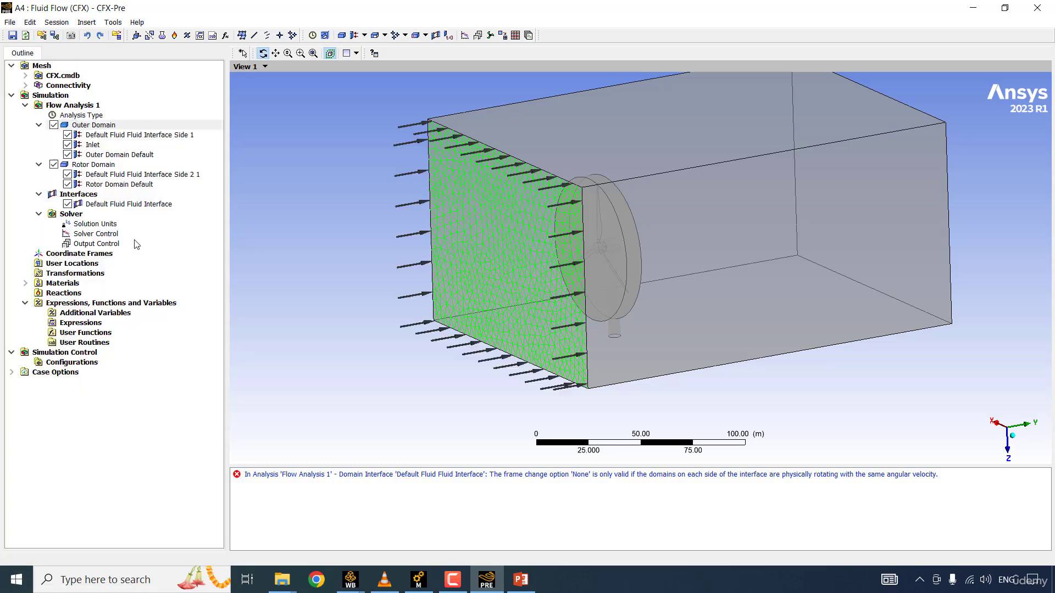
Step: Change the Outer Domain's heat transfer option to Total Energy and accept the domain settings
{"action": "double_click", "coordinate": [107, 128]}
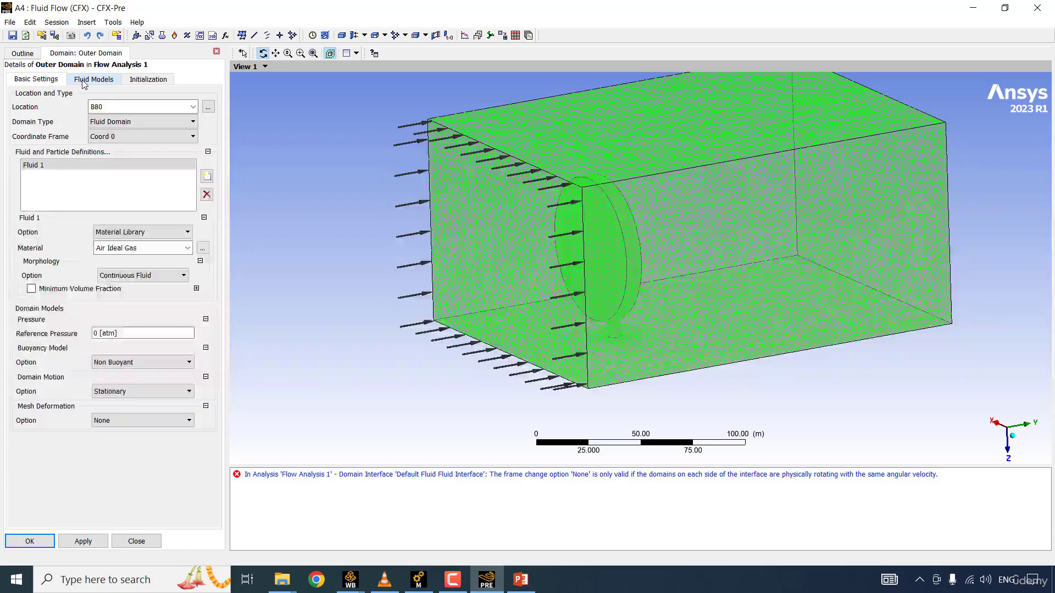
{"action": "left_click", "coordinate": [84, 81]}
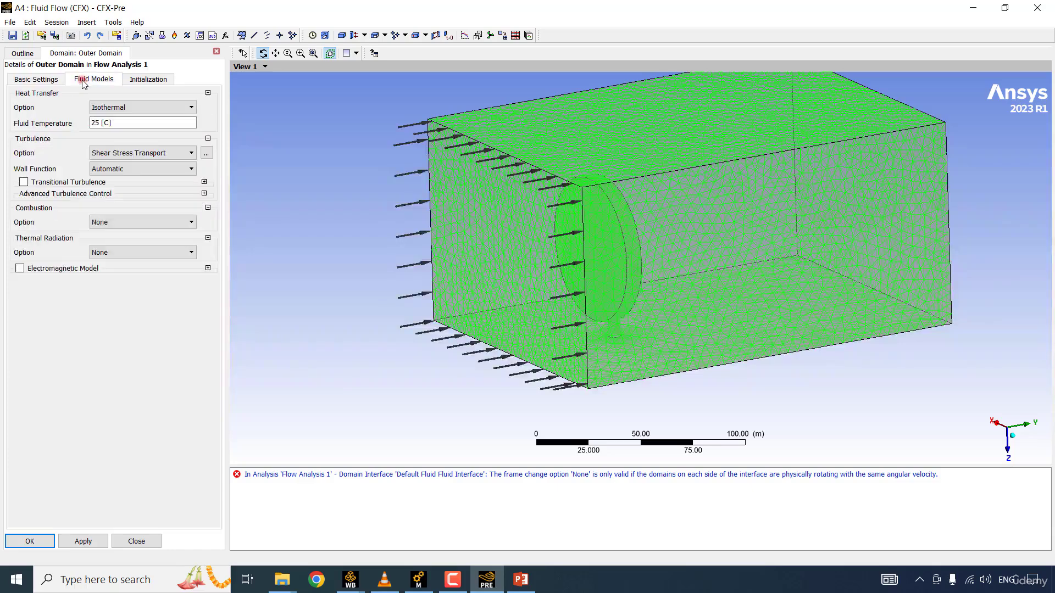
{"action": "left_click", "coordinate": [121, 108]}
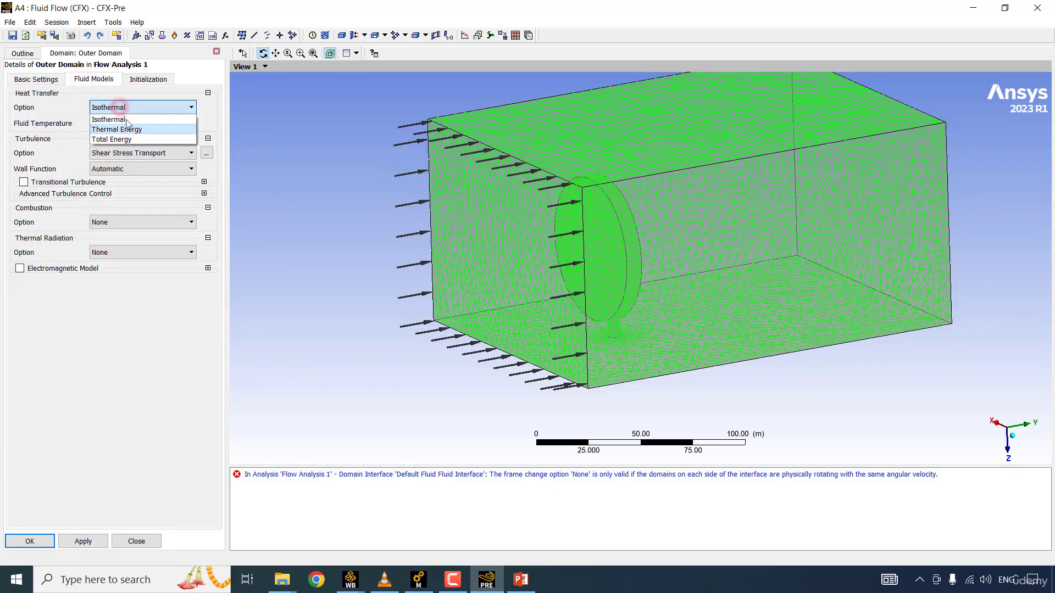
{"action": "left_click", "coordinate": [136, 139]}
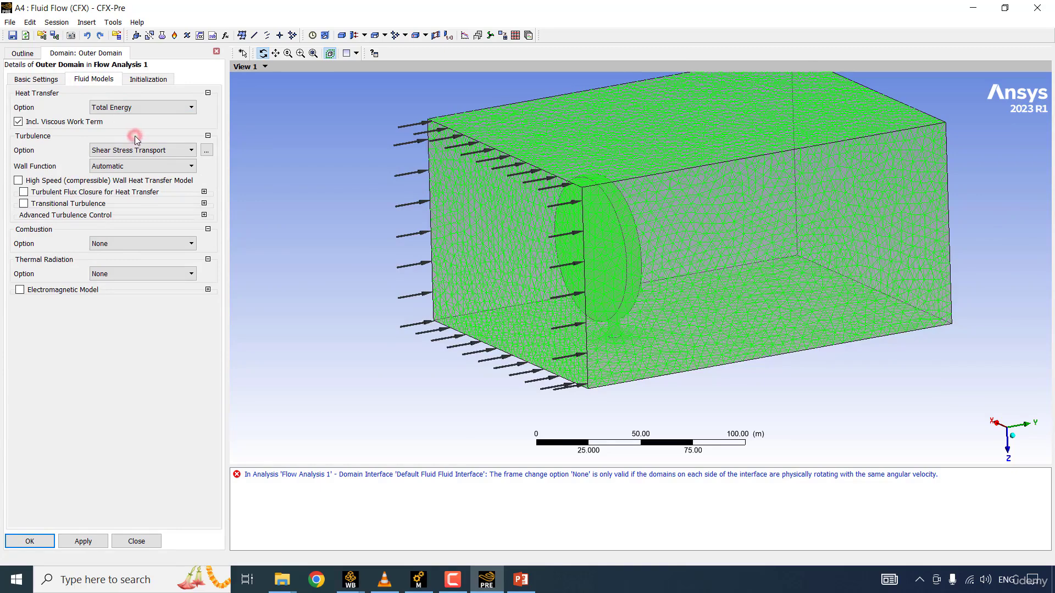
{"action": "left_click", "coordinate": [30, 541]}
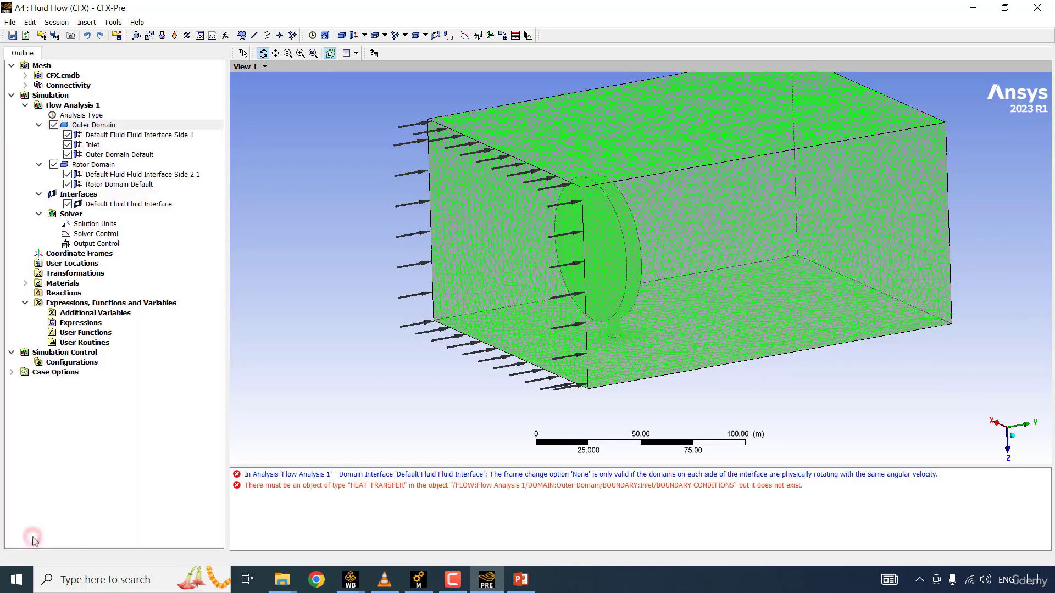
Step: Set the Inlet boundary's heat transfer to Total Temperature with a value of 288.15 K
{"action": "double_click", "coordinate": [108, 144]}
{"action": "left_click", "coordinate": [87, 81]}
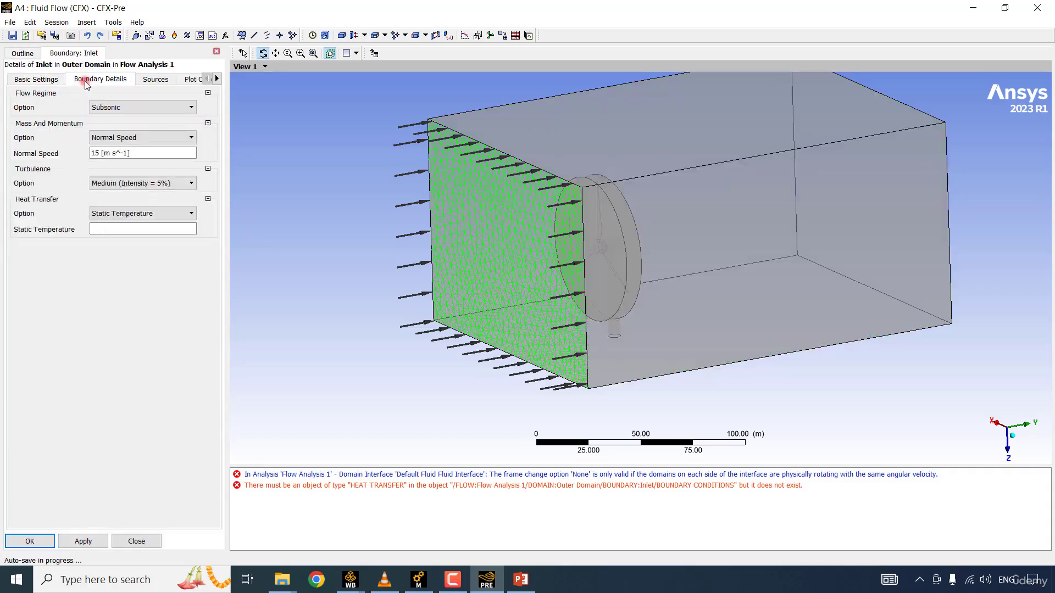
{"action": "left_click", "coordinate": [122, 213]}
{"action": "left_click", "coordinate": [120, 235]}
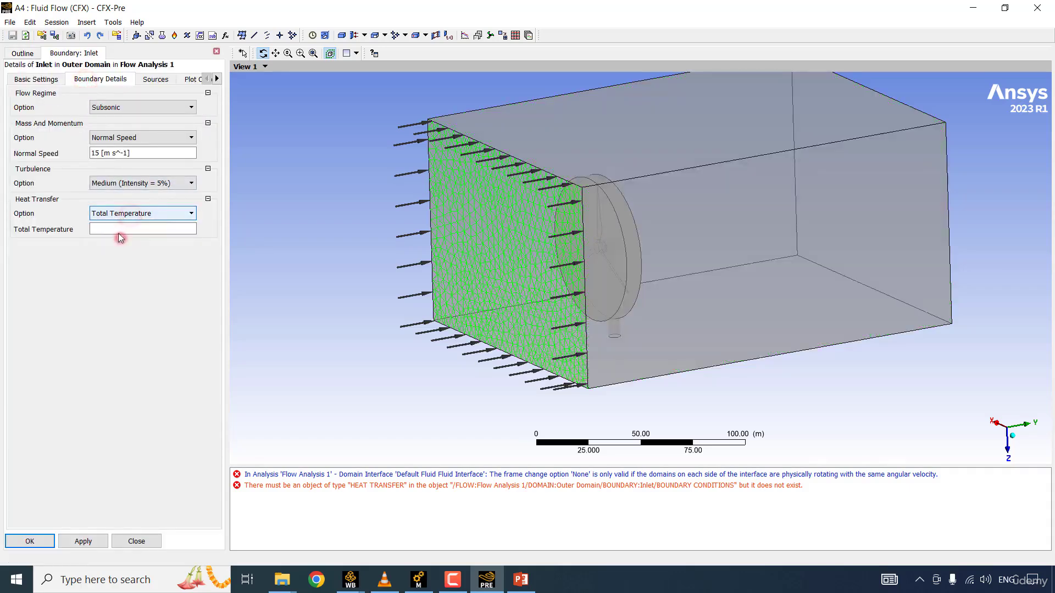
{"action": "left_click", "coordinate": [120, 230]}
{"action": "type", "text": "288.15 [K]"}
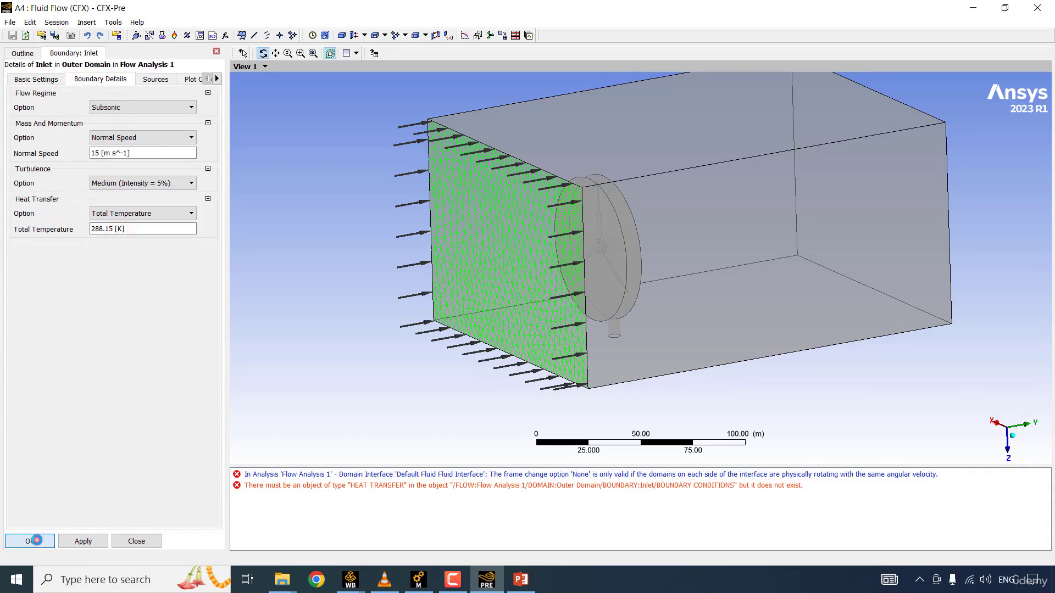
{"action": "left_click", "coordinate": [36, 541]}
Step: Insert a boundary named Outlet in the Outer Domain, with type Outlet and the Outlet region as its location
{"action": "left_click", "coordinate": [82, 125]}
{"action": "right_click", "coordinate": [94, 125]}
{"action": "mouse_move", "coordinate": [178, 171]}
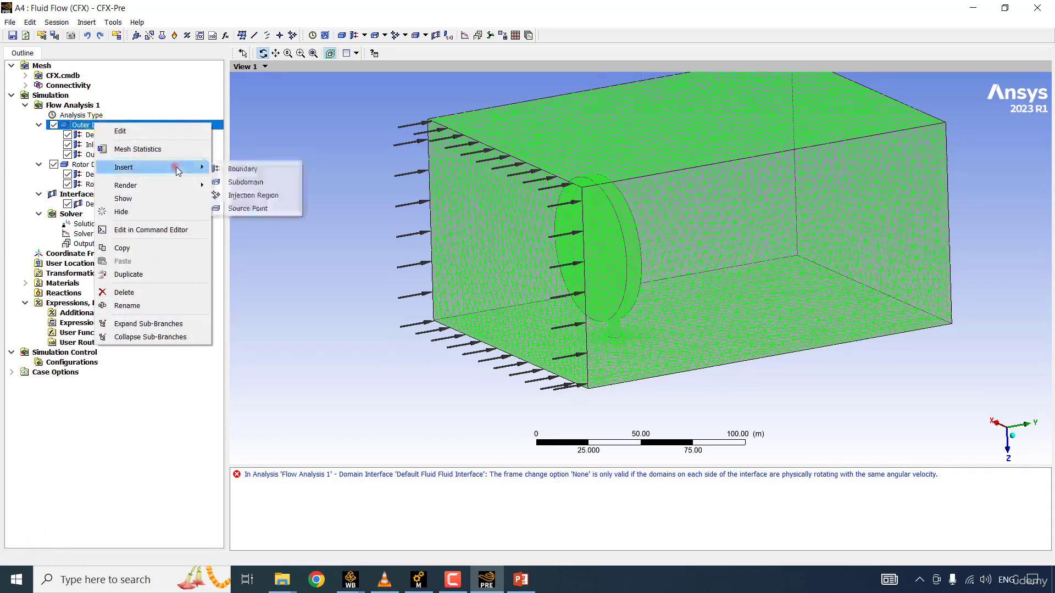
{"action": "left_click", "coordinate": [243, 168]}
{"action": "left_click", "coordinate": [130, 79]}
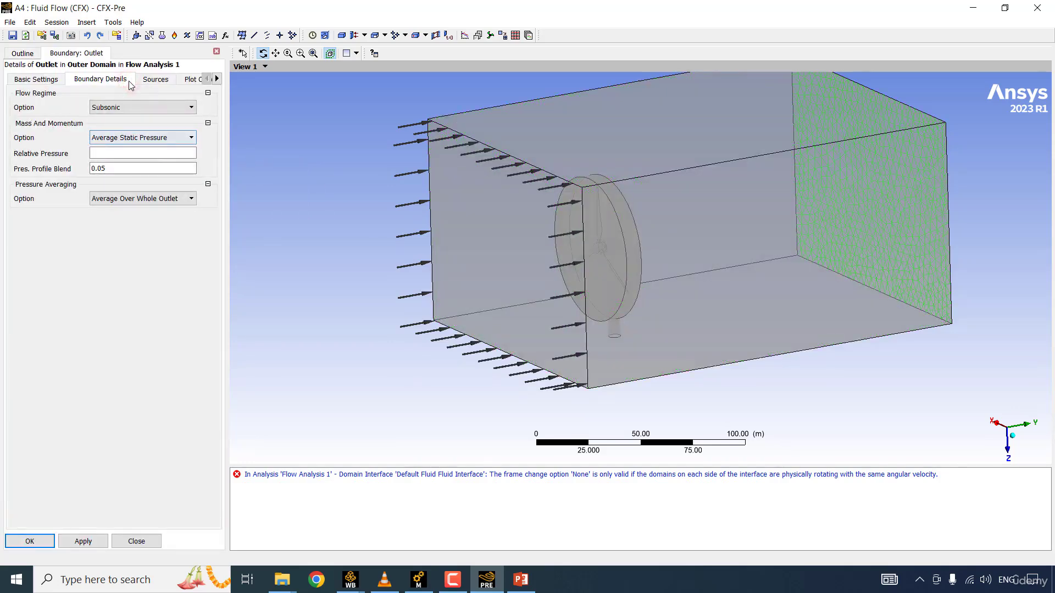
{"action": "left_click", "coordinate": [35, 79]}
{"action": "left_click", "coordinate": [126, 110]}
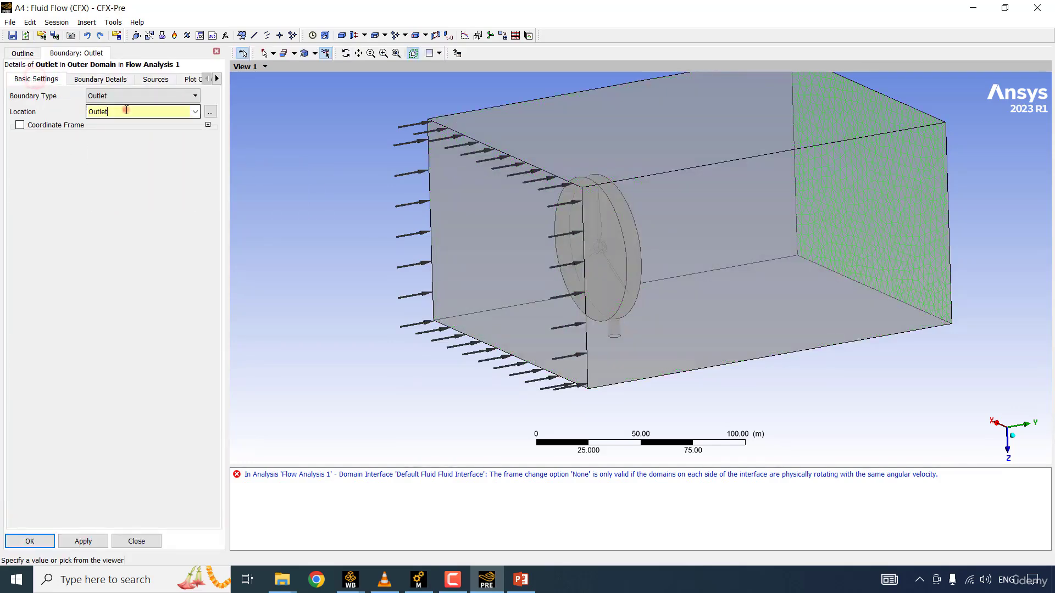
{"action": "middle_click_drag", "start_coordinate": [644, 166], "coordinate": [537, 208], "text": "ctrl"}
Step: Set the outlet's relative pressure to 1 atm using Average Static Pressure and accept the boundary settings
{"action": "left_click", "coordinate": [93, 82]}
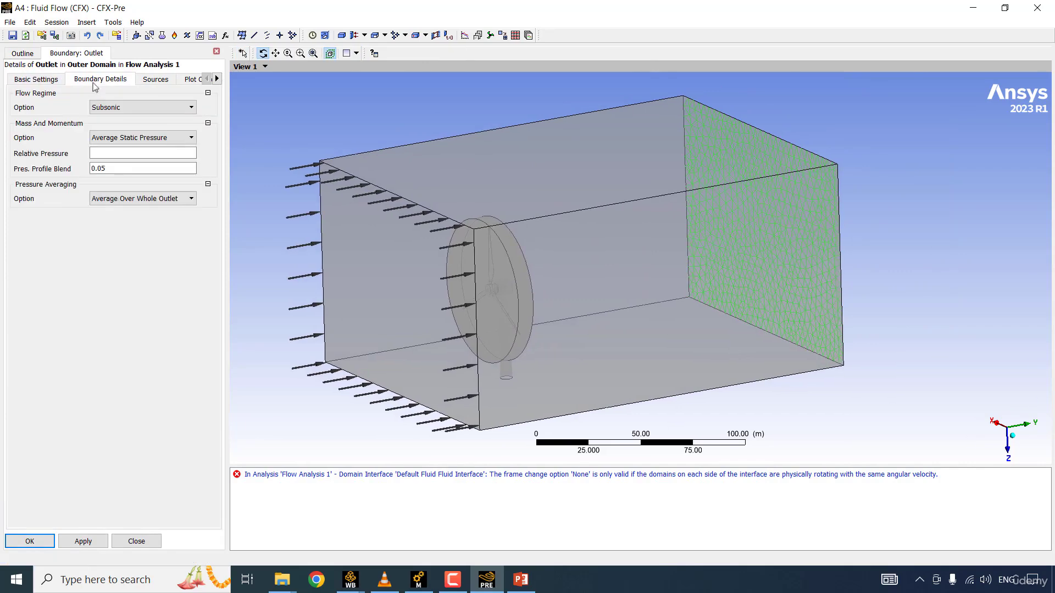
{"action": "left_click", "coordinate": [129, 154]}
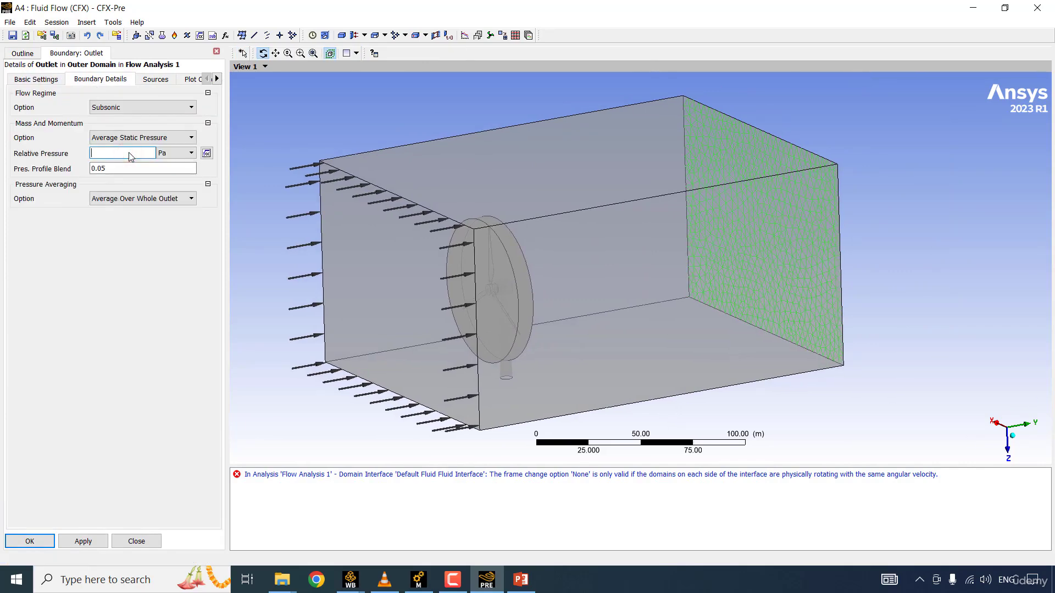
{"action": "type", "text": "1 [atm"}
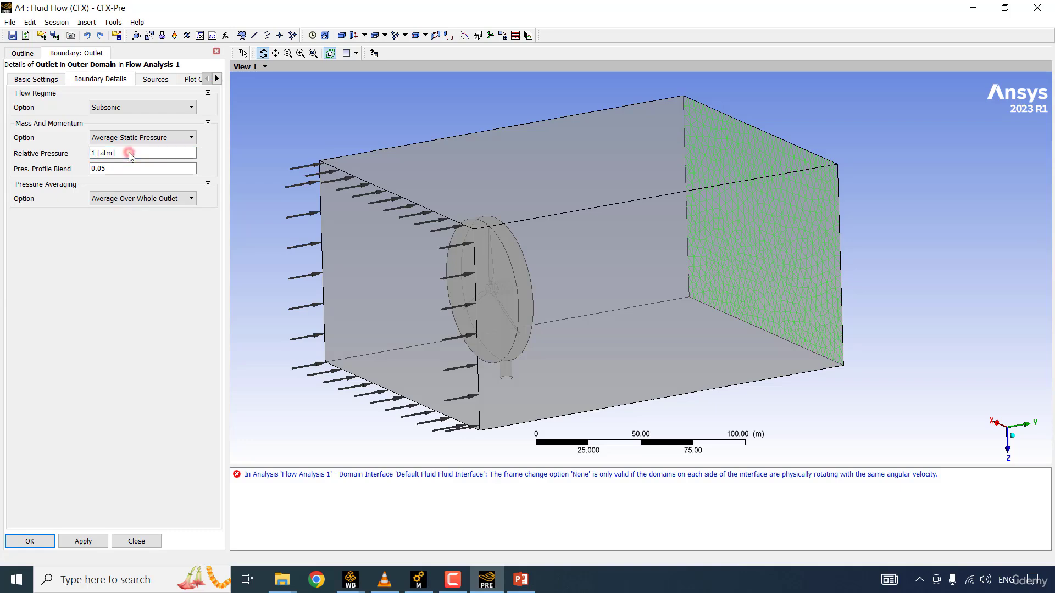
{"action": "left_click", "coordinate": [30, 542]}
Step: Insert a boundary named Wall in the Outer Domain, with type Wall and the Wall region as its location
{"action": "right_click", "coordinate": [107, 126]}
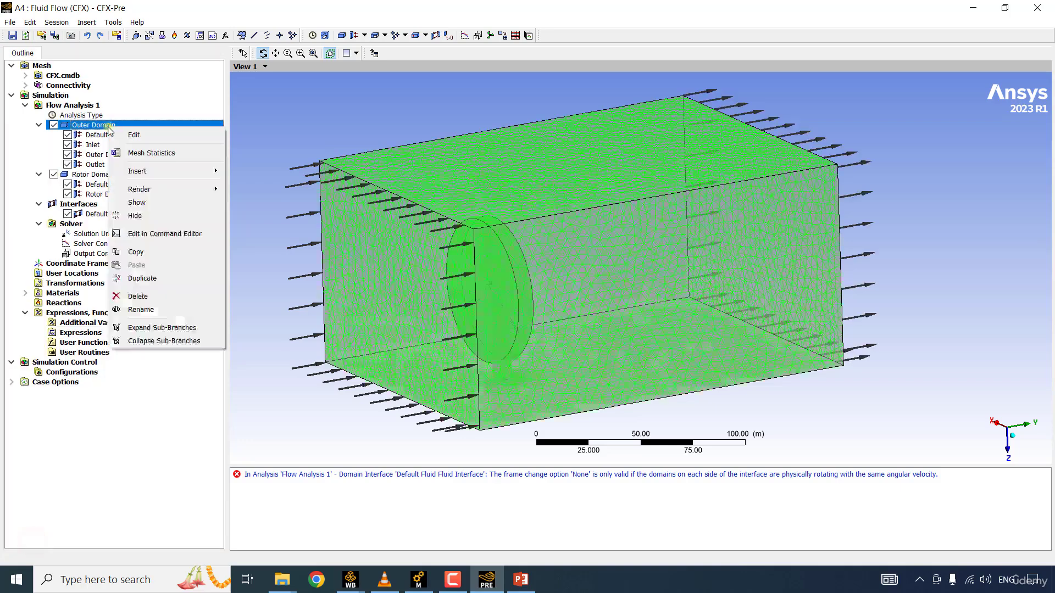
{"action": "left_click", "coordinate": [170, 170]}
{"action": "left_click", "coordinate": [249, 169]}
{"action": "type", "text": "Wa"}
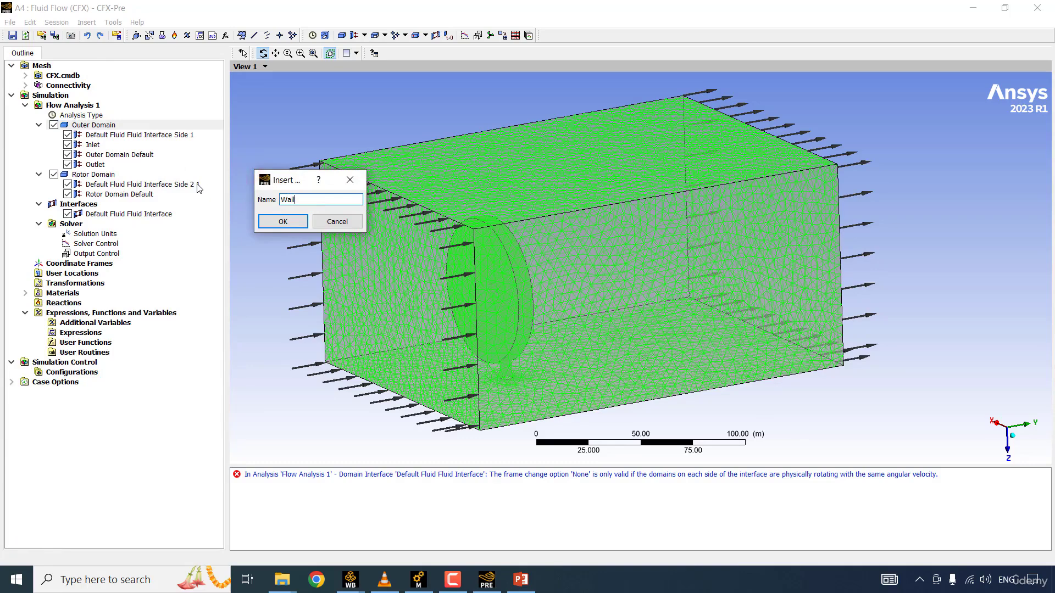
{"action": "type", "text": "ll"}
{"action": "key", "text": "Return"}
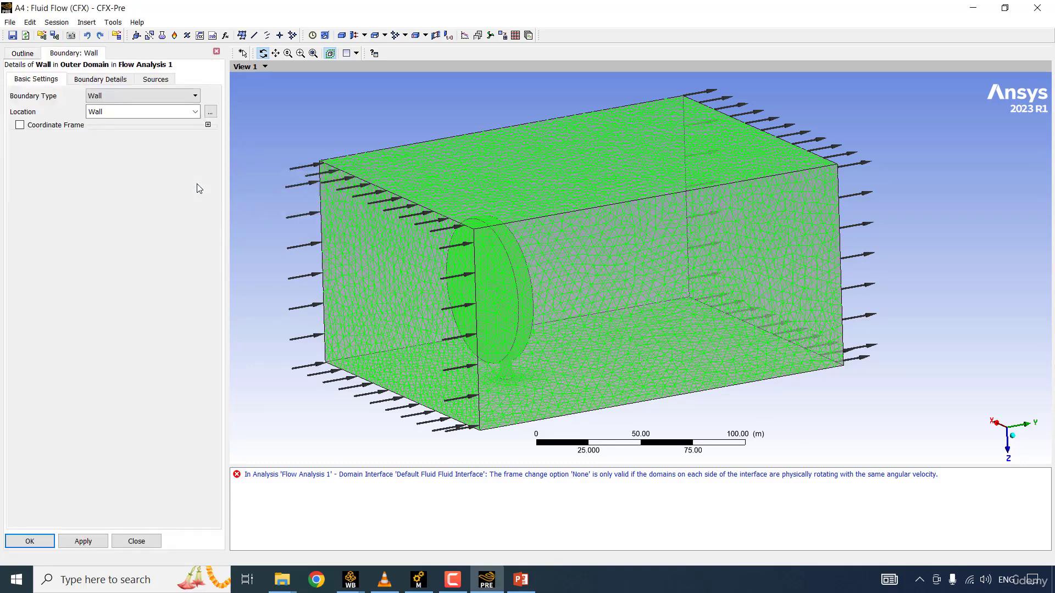
{"action": "left_click", "coordinate": [127, 113]}
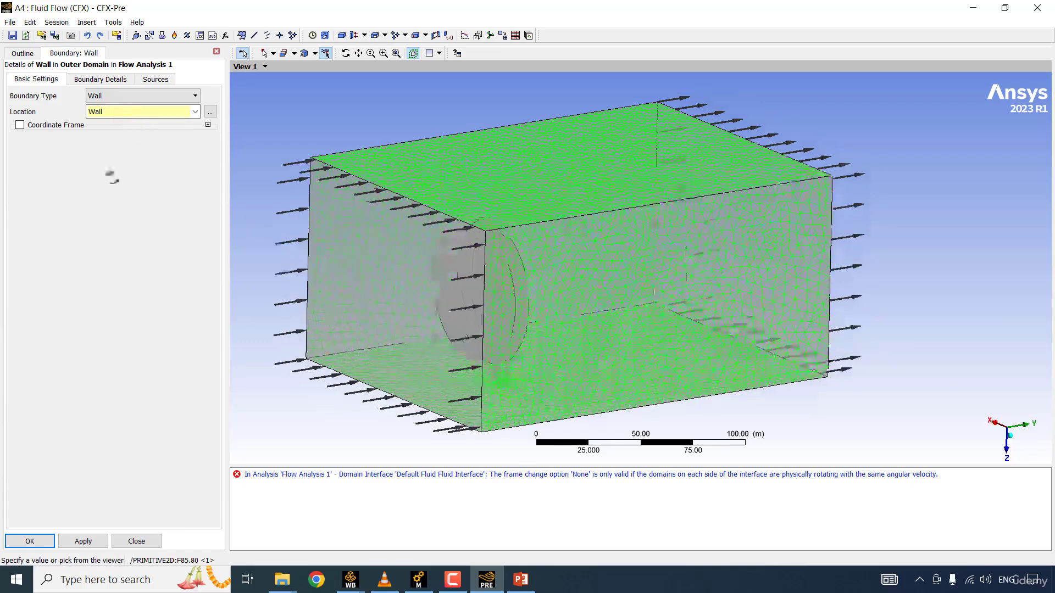
{"action": "left_click", "coordinate": [29, 541]}
Step: Insert a boundary named Turbine in the Rotor Domain as a rotating-frame wall located on the Turbine region
{"action": "right_click", "coordinate": [110, 186]}
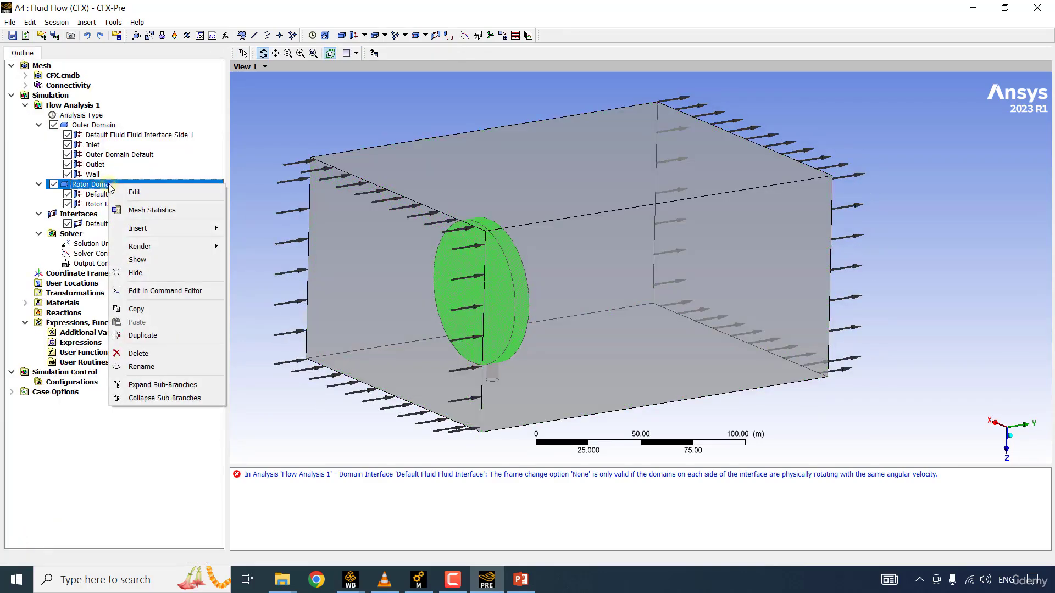
{"action": "mouse_move", "coordinate": [143, 228]}
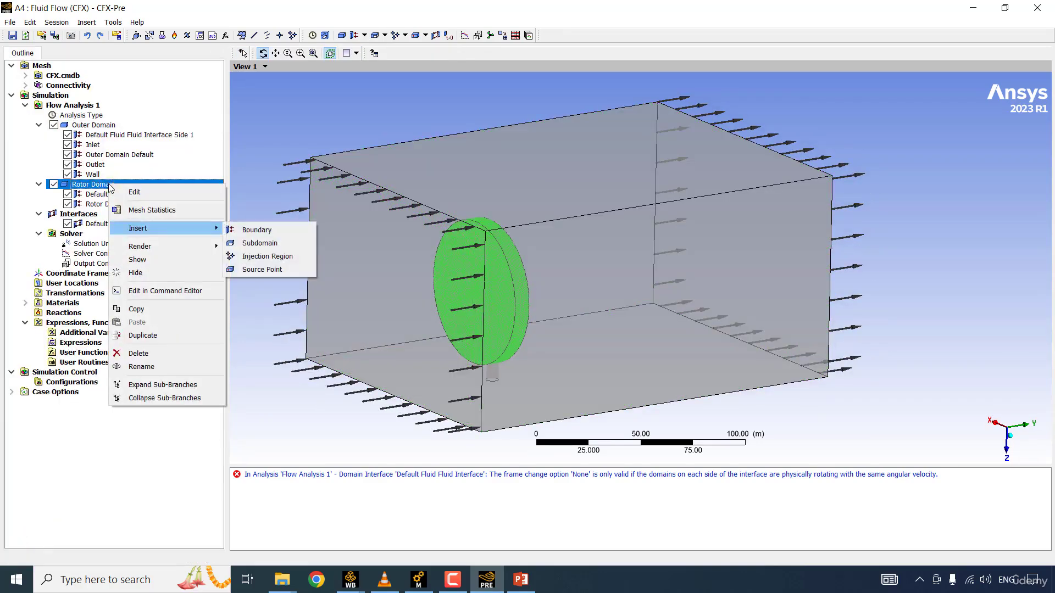
{"action": "left_click", "coordinate": [264, 231]}
{"action": "type", "text": "Turbine"}
{"action": "key", "text": "Return"}
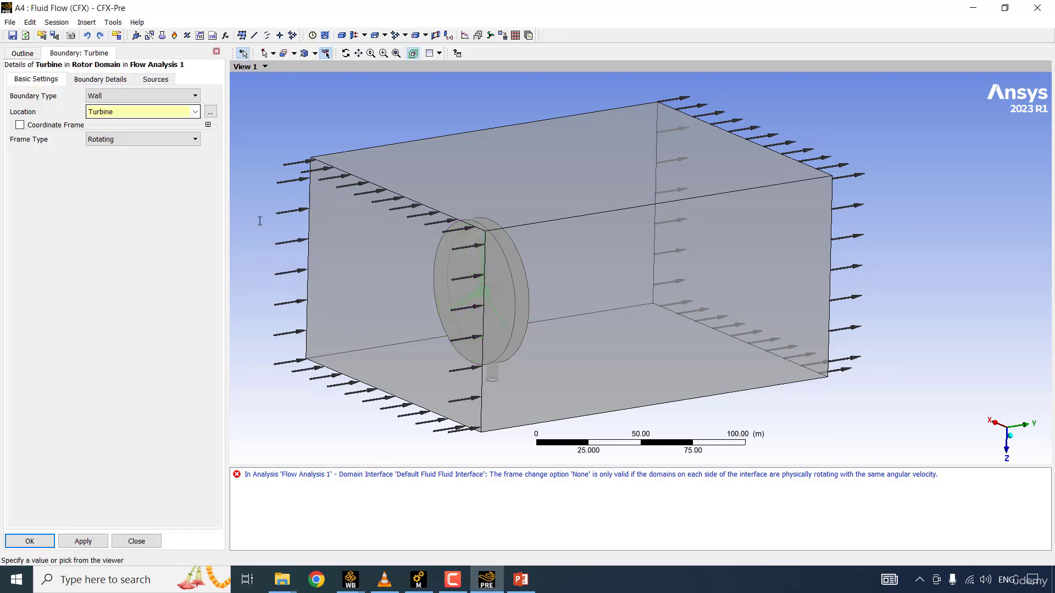
{"action": "left_click", "coordinate": [194, 112]}
{"action": "left_click", "coordinate": [110, 134]}
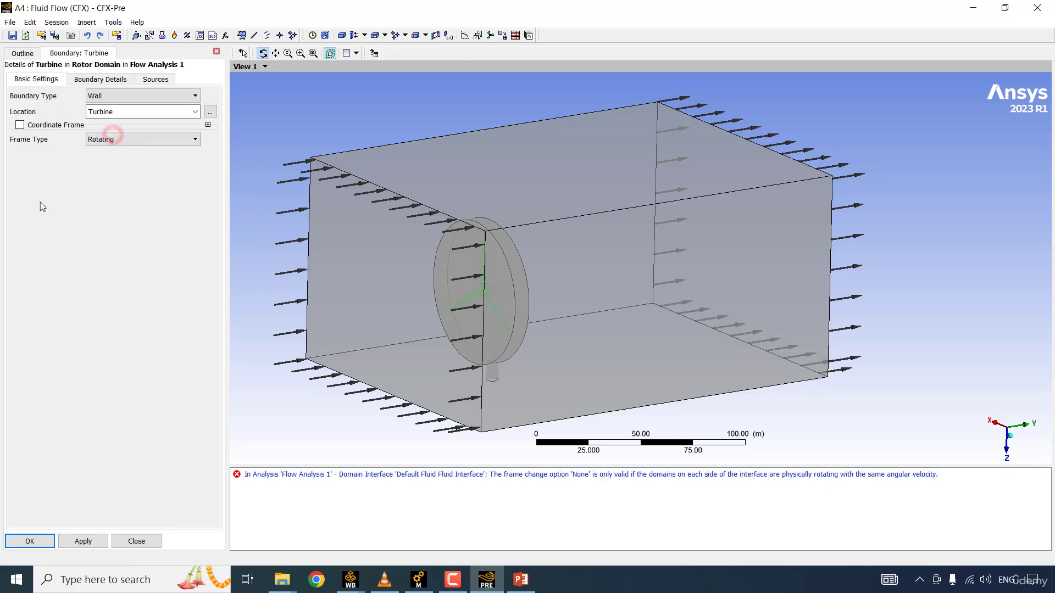
{"action": "left_click", "coordinate": [30, 541]}
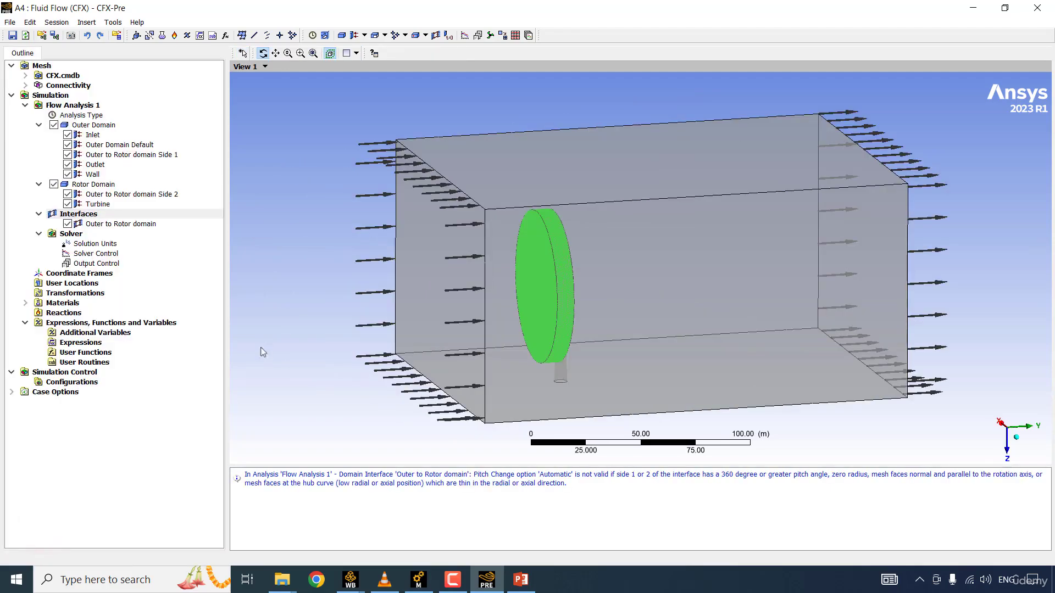
{"action": "left_click", "coordinate": [114, 224]}
{"action": "left_click", "coordinate": [113, 214]}
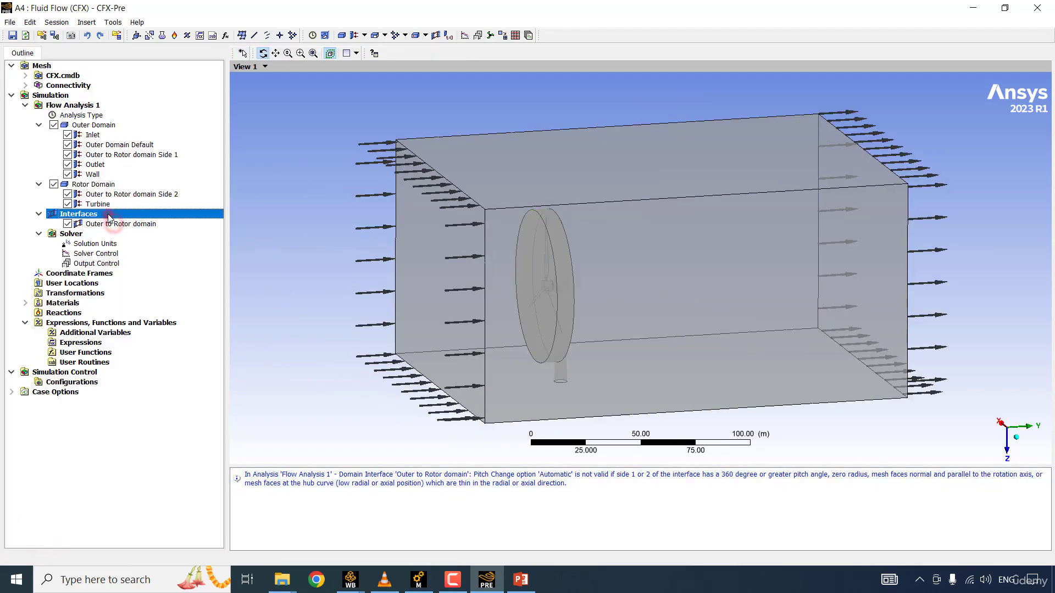
Step: Set the solver control to a maximum of 400 iterations and an RMS residual target of 0.000001
{"action": "left_click", "coordinate": [111, 126]}
{"action": "double_click", "coordinate": [126, 254]}
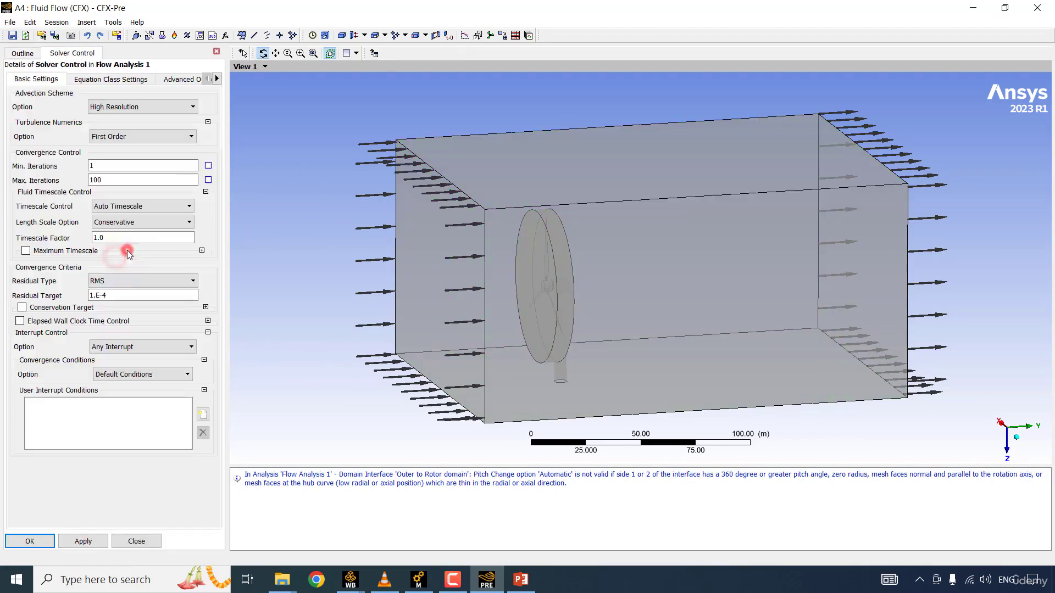
{"action": "left_click", "coordinate": [30, 541]}
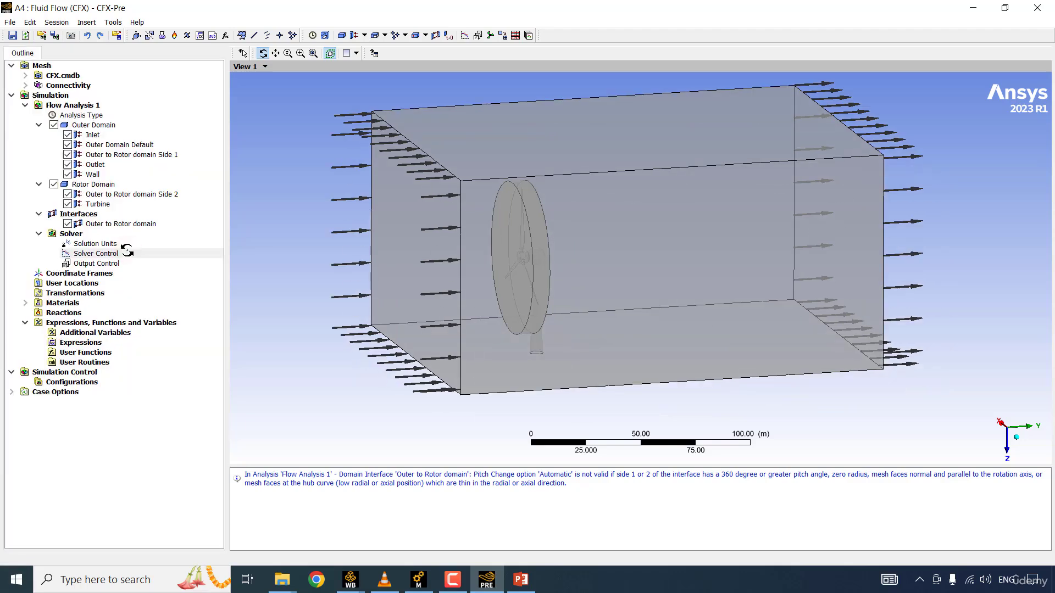
Step: Insert a new expression named mass in
{"action": "left_click", "coordinate": [85, 345]}
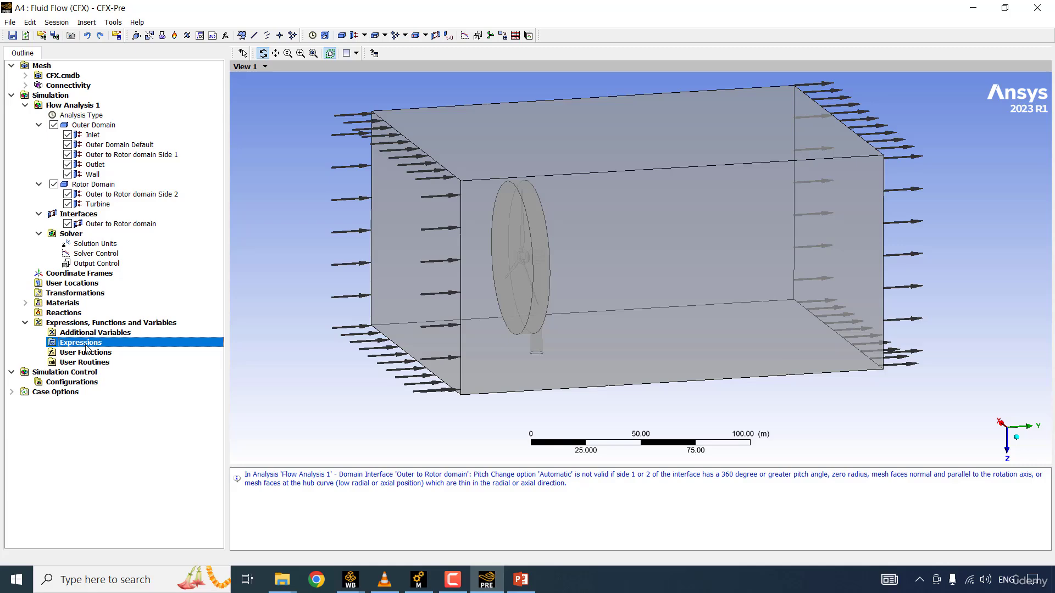
{"action": "right_click", "coordinate": [87, 347]}
{"action": "mouse_move", "coordinate": [113, 352]}
{"action": "left_click", "coordinate": [213, 356]}
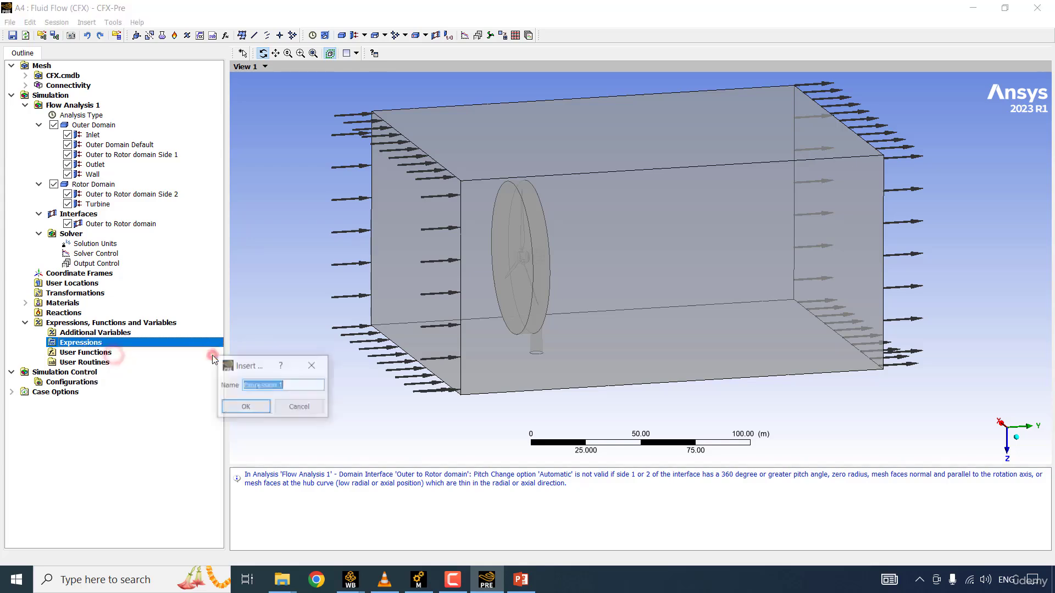
{"action": "type", "text": "mass in"}
{"action": "key", "text": "Return"}
{"action": "right_click", "coordinate": [49, 314]}
{"action": "left_click", "coordinate": [98, 321]}
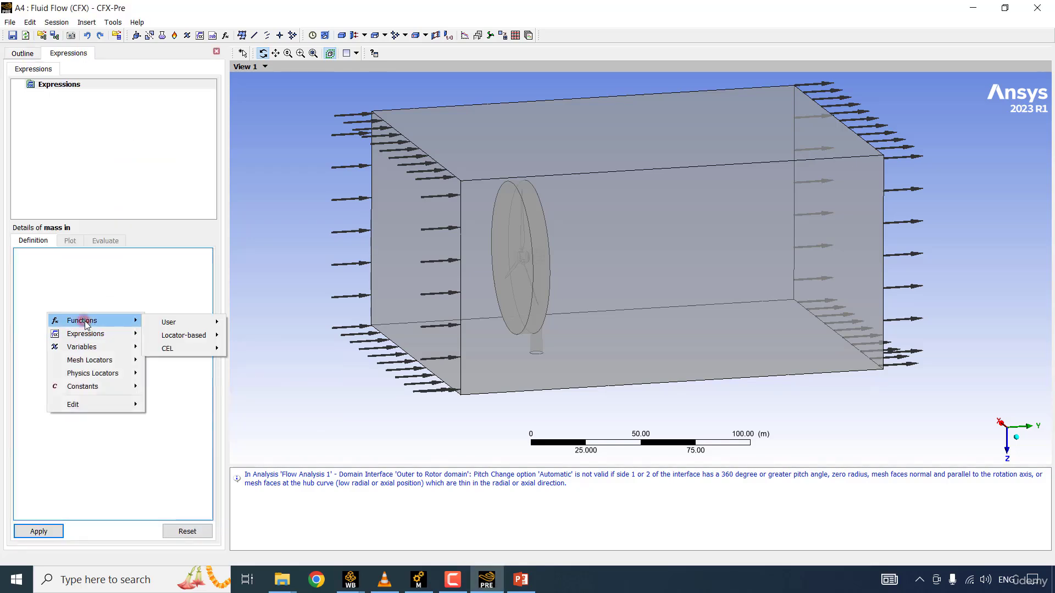
{"action": "mouse_move", "coordinate": [167, 337]}
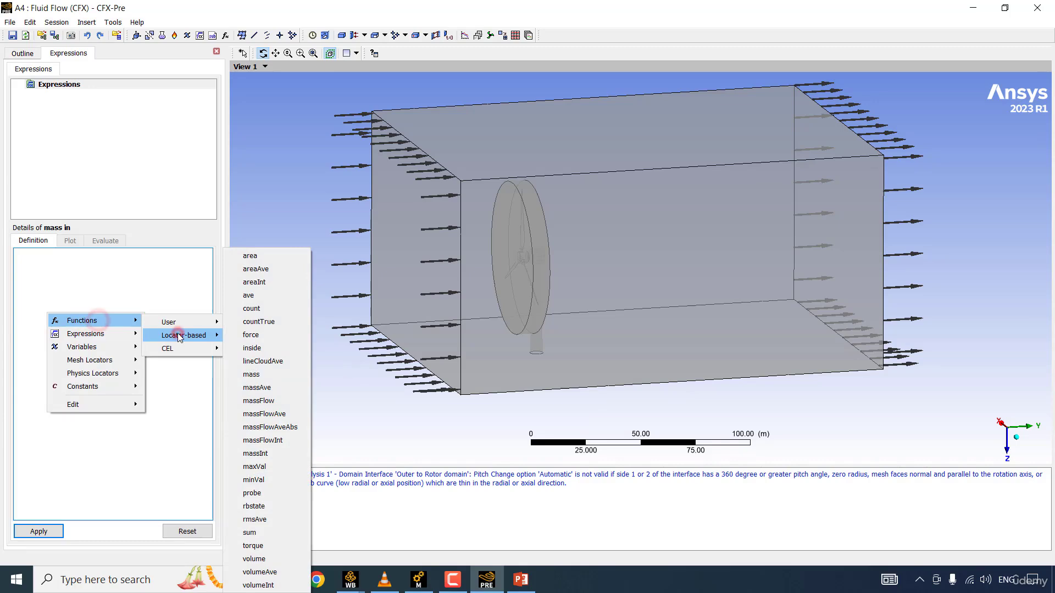
{"action": "left_click", "coordinate": [269, 400]}
{"action": "right_click", "coordinate": [142, 285]}
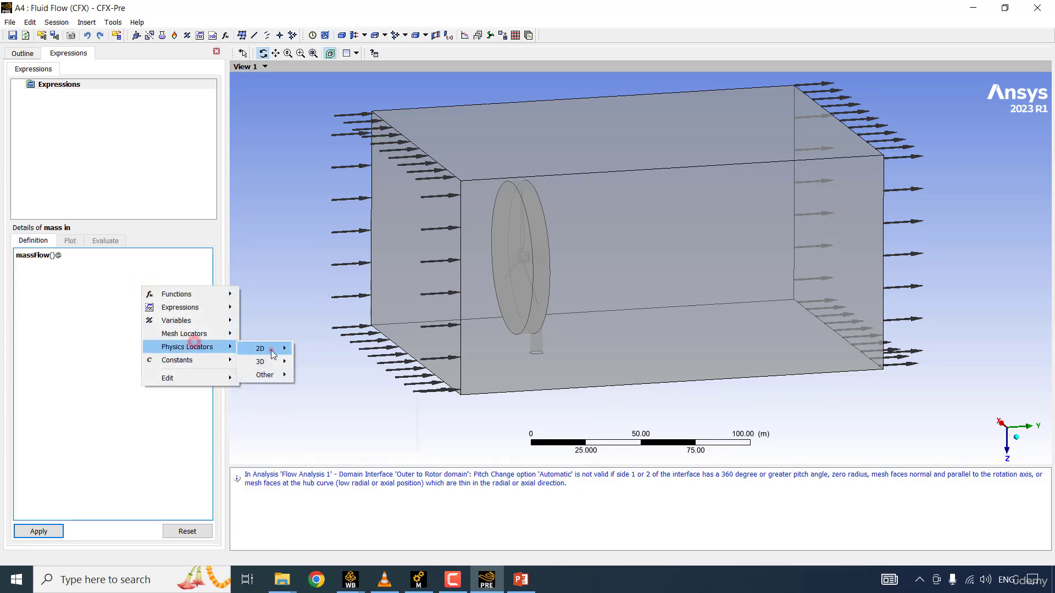
{"action": "left_click", "coordinate": [270, 350]}
{"action": "left_click", "coordinate": [320, 354]}
Step: Insert a second expression named mass out
{"action": "right_click", "coordinate": [65, 84]}
{"action": "mouse_move", "coordinate": [117, 93]}
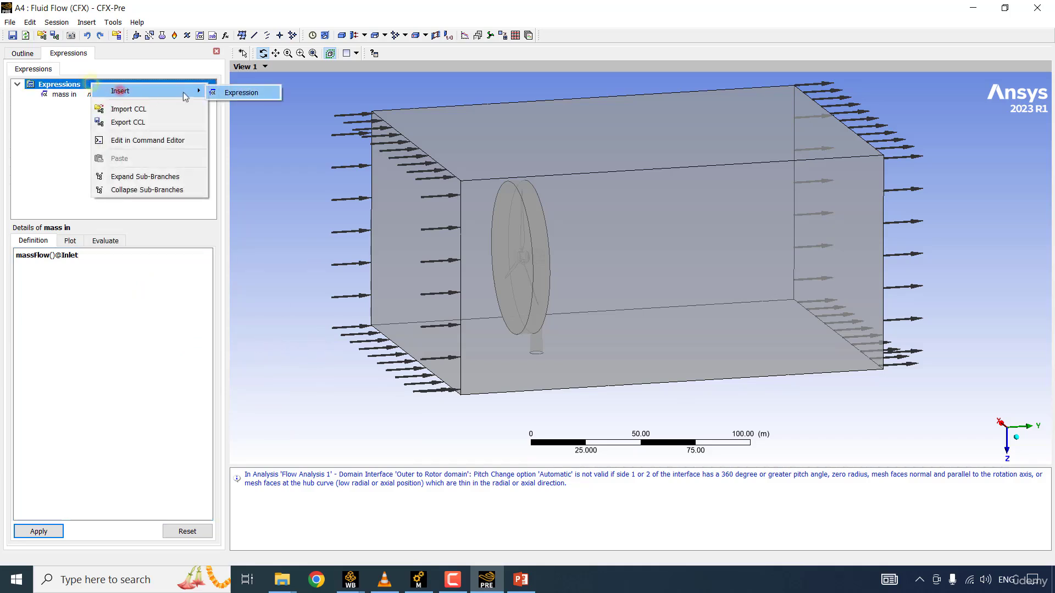
{"action": "left_click", "coordinate": [224, 95]}
{"action": "type", "text": "mass out"}
{"action": "key", "text": "Return"}
{"action": "right_click", "coordinate": [70, 272]}
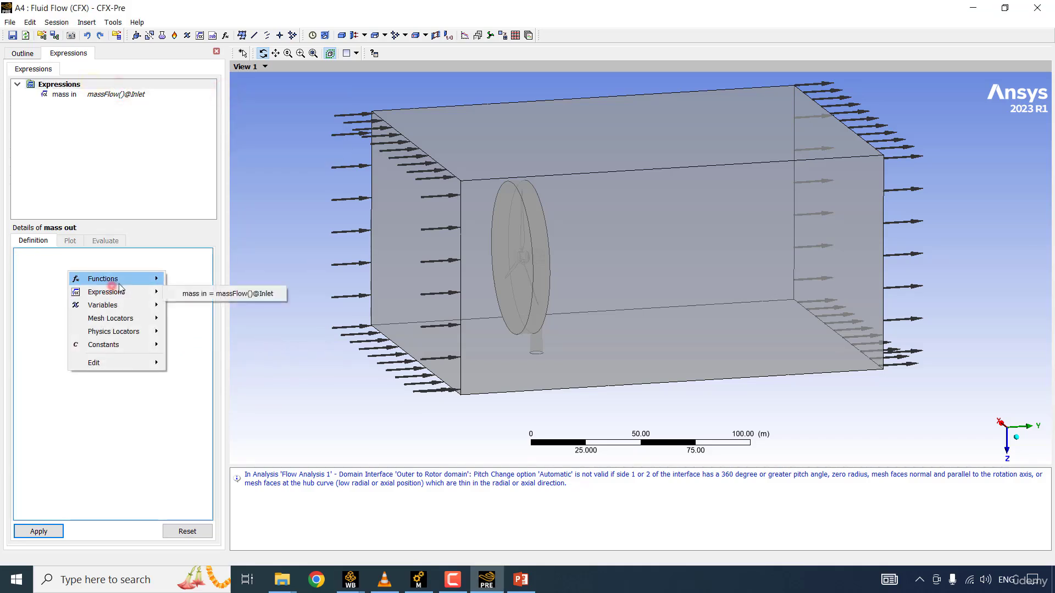
{"action": "left_click", "coordinate": [120, 279]}
{"action": "left_click", "coordinate": [206, 294]}
{"action": "left_click", "coordinate": [297, 401]}
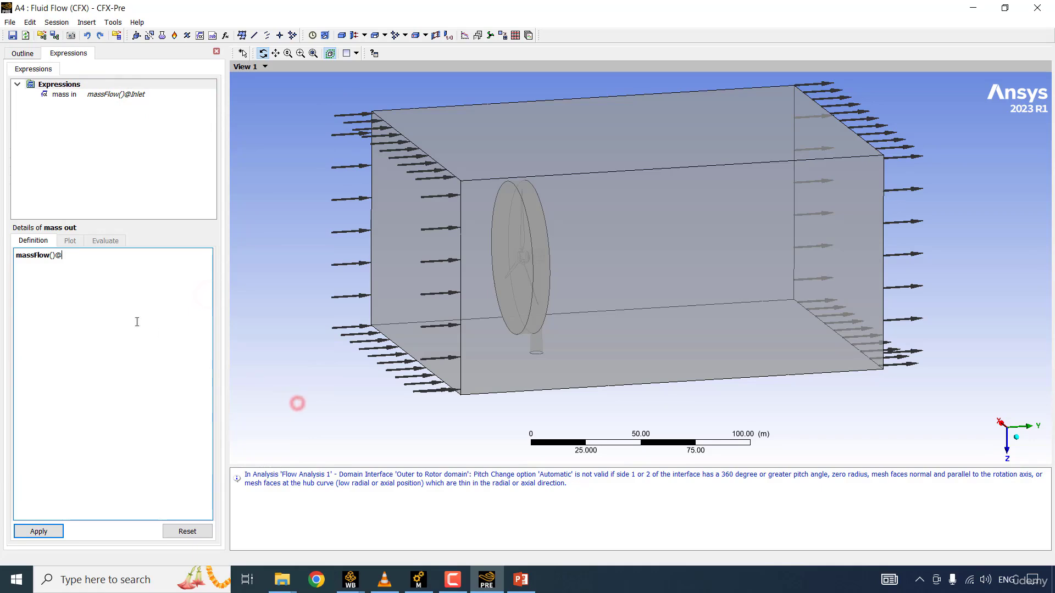
{"action": "right_click", "coordinate": [77, 292]}
{"action": "left_click", "coordinate": [131, 352]}
{"action": "mouse_move", "coordinate": [195, 354]}
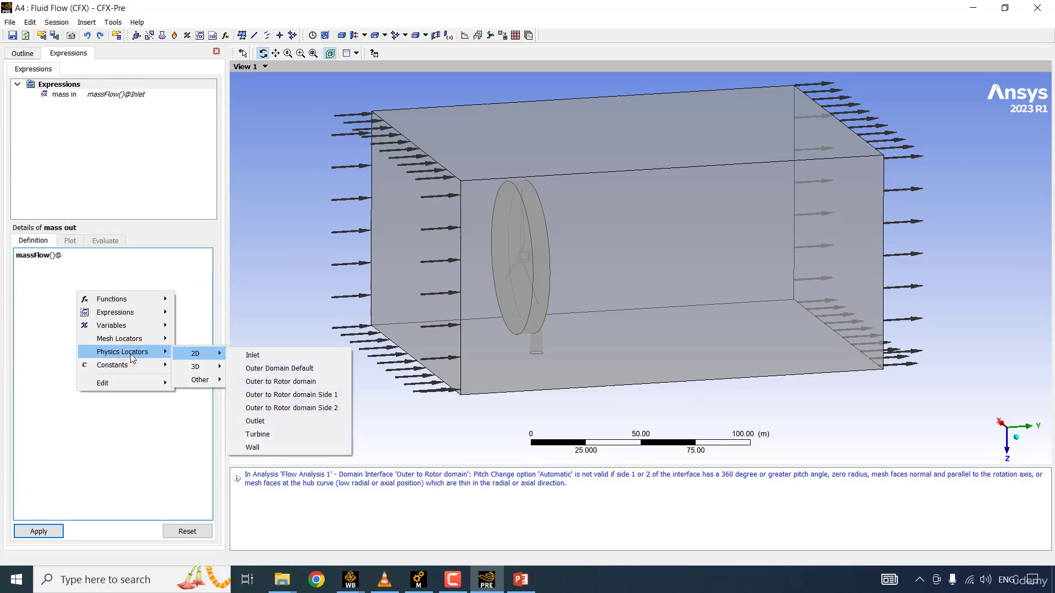
{"action": "left_click", "coordinate": [273, 425]}
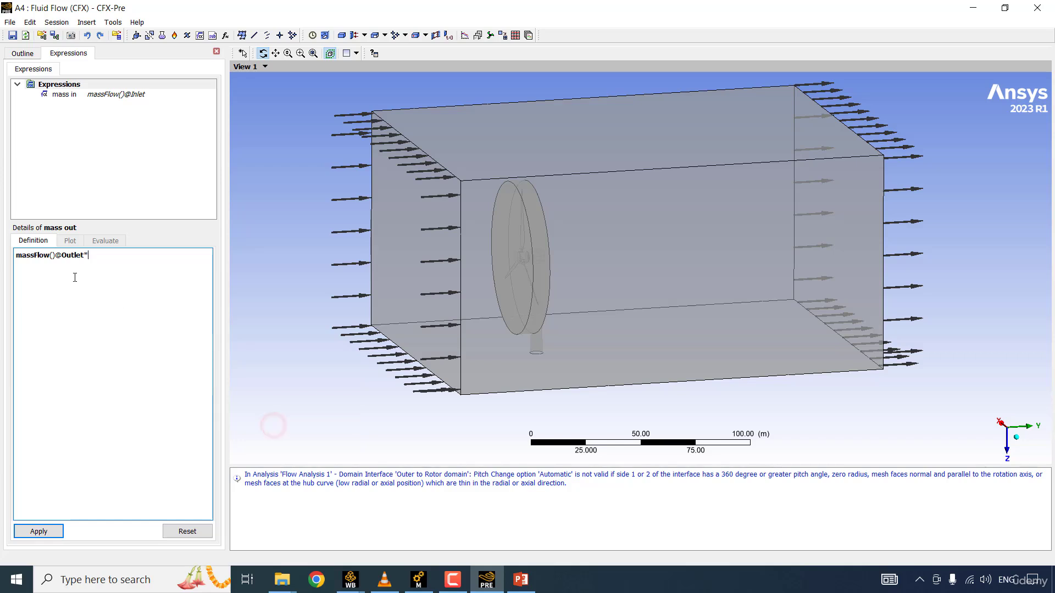
{"action": "left_click", "coordinate": [37, 531]}
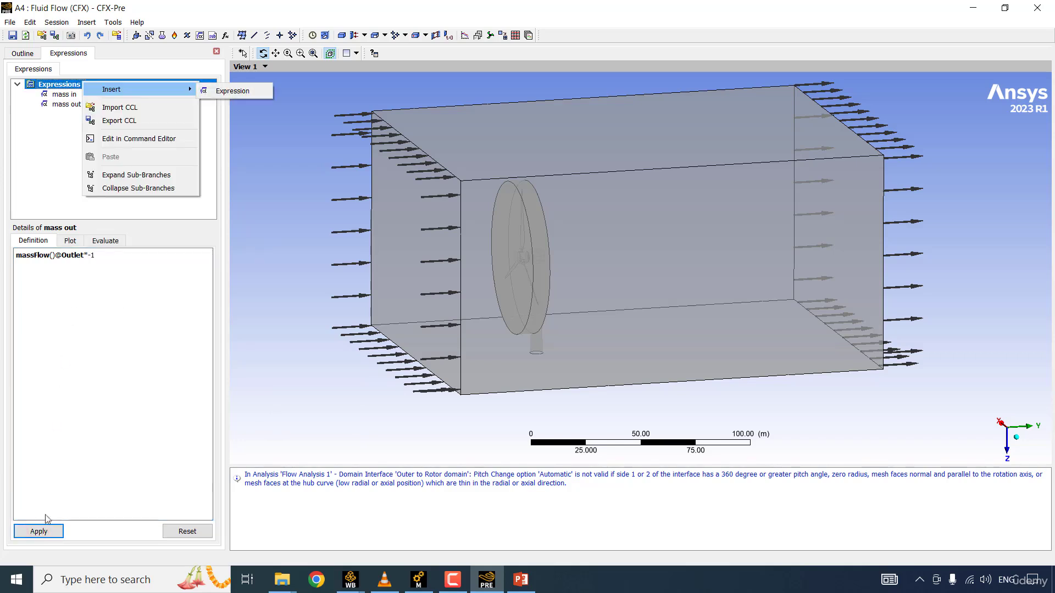
{"action": "left_click", "coordinate": [254, 92]}
{"action": "type", "text": "Torque"}
{"action": "key", "text": "Return"}
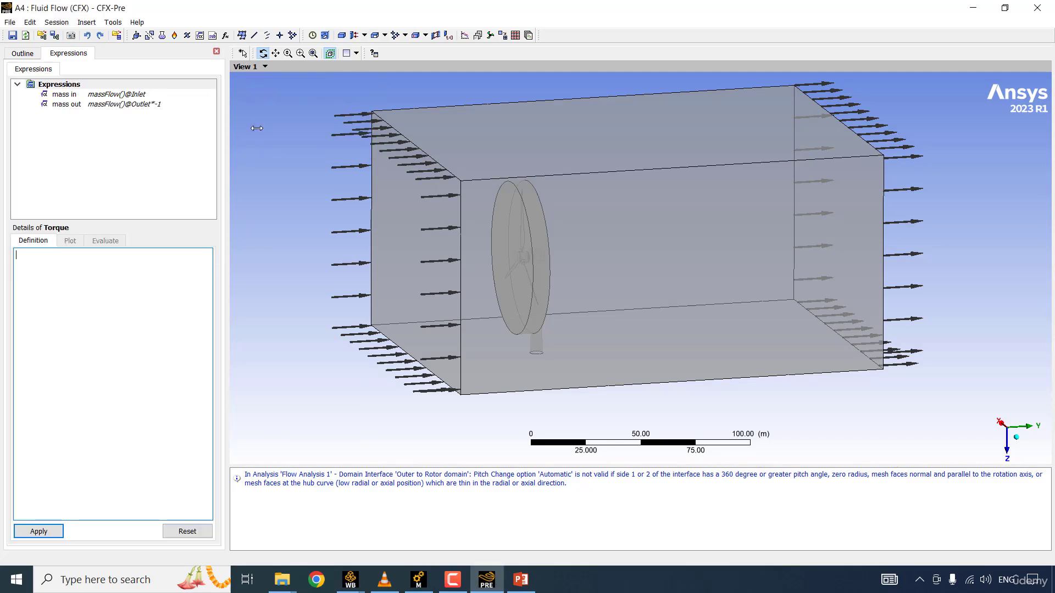
{"action": "right_click", "coordinate": [77, 300]}
{"action": "left_click", "coordinate": [121, 307]}
{"action": "mouse_move", "coordinate": [231, 325]}
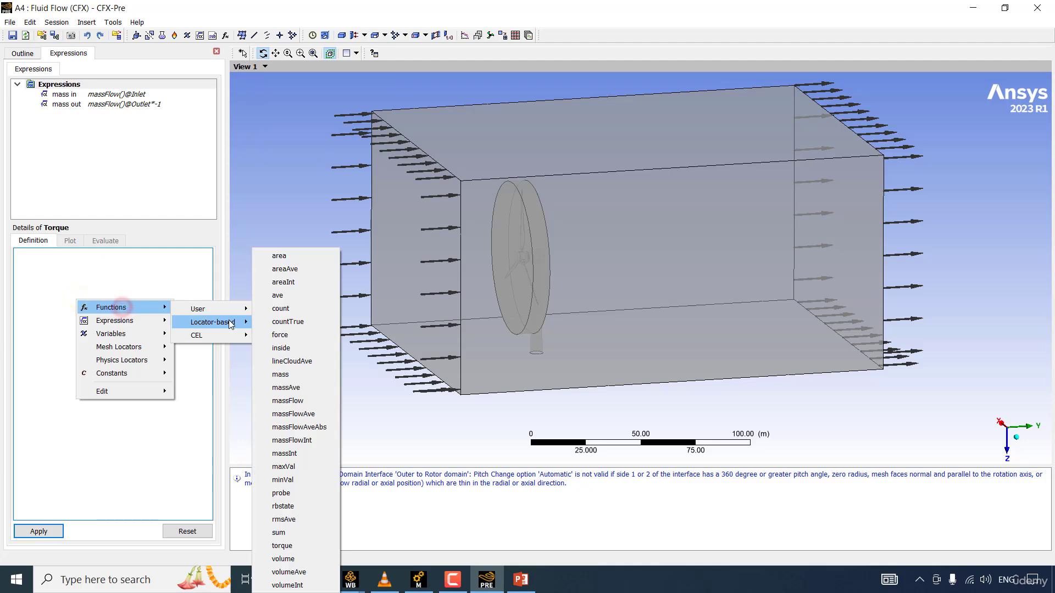
{"action": "left_click", "coordinate": [281, 546]}
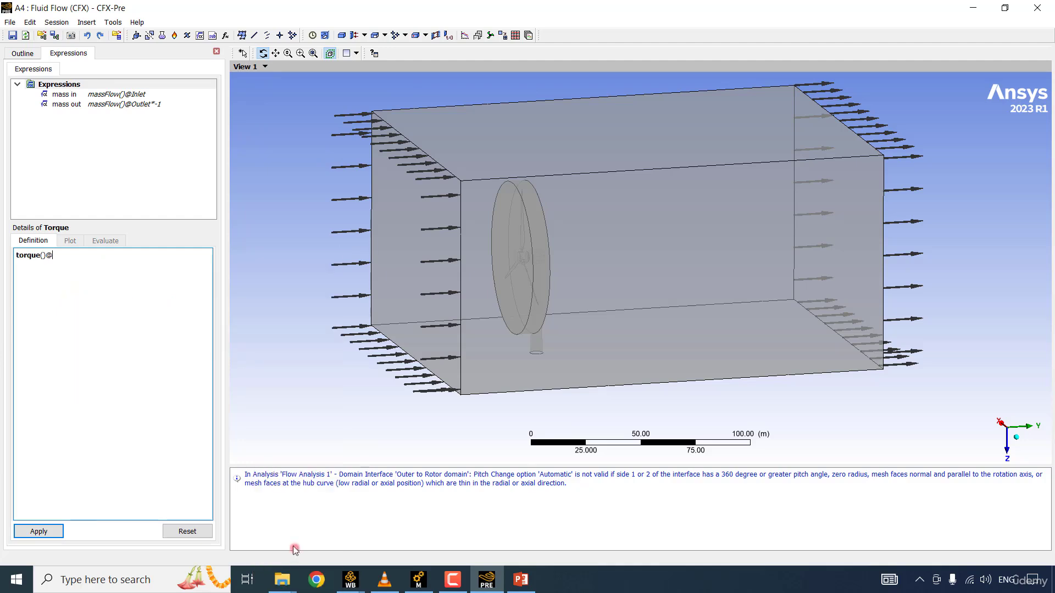
{"action": "right_click", "coordinate": [113, 274]}
{"action": "mouse_move", "coordinate": [165, 334]}
{"action": "mouse_move", "coordinate": [245, 332]}
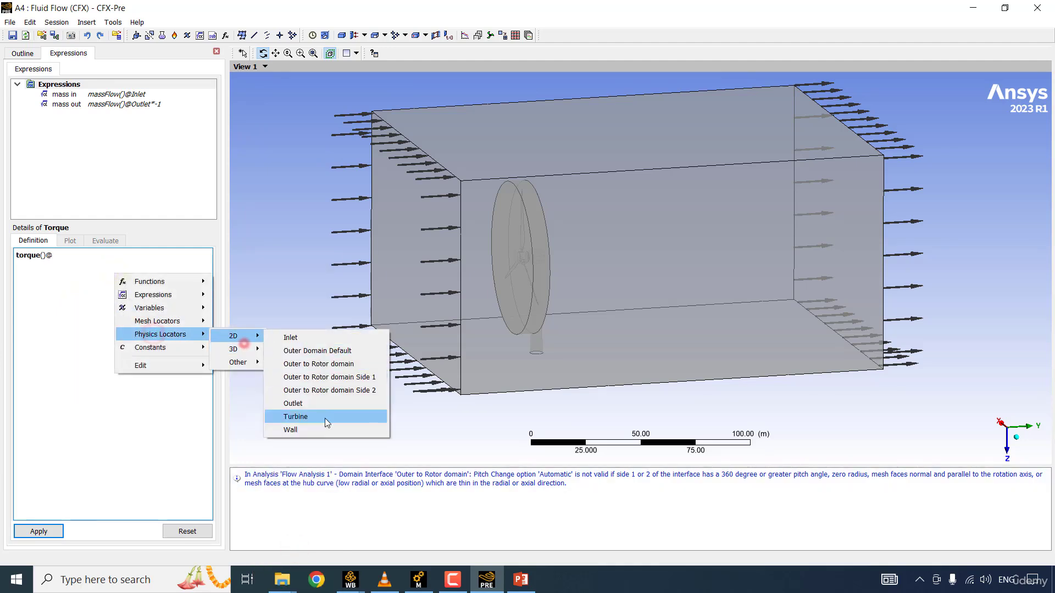
{"action": "left_click", "coordinate": [325, 418]}
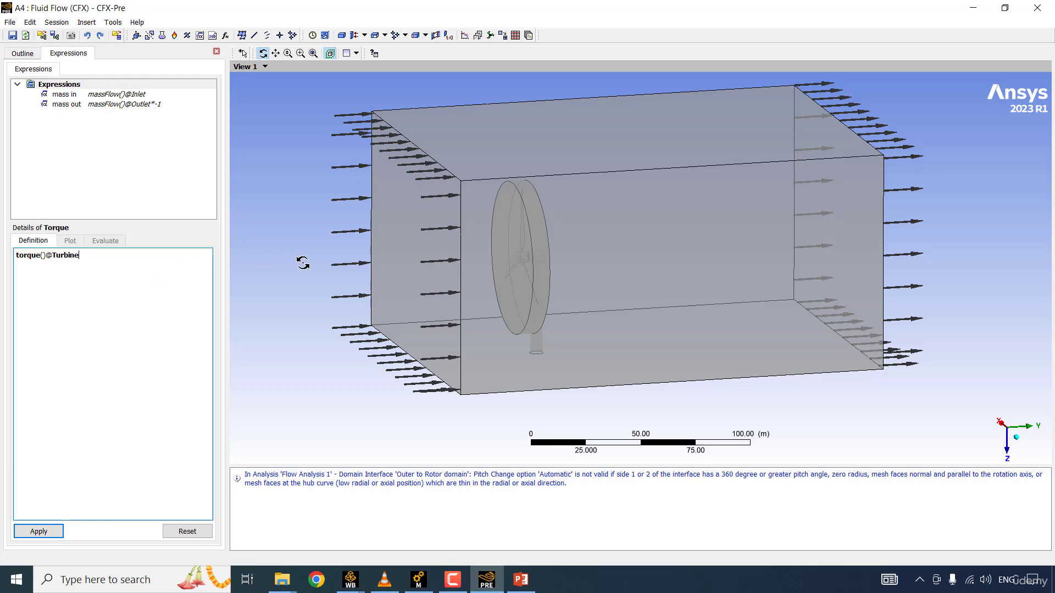
{"action": "left_click", "coordinate": [39, 531]}
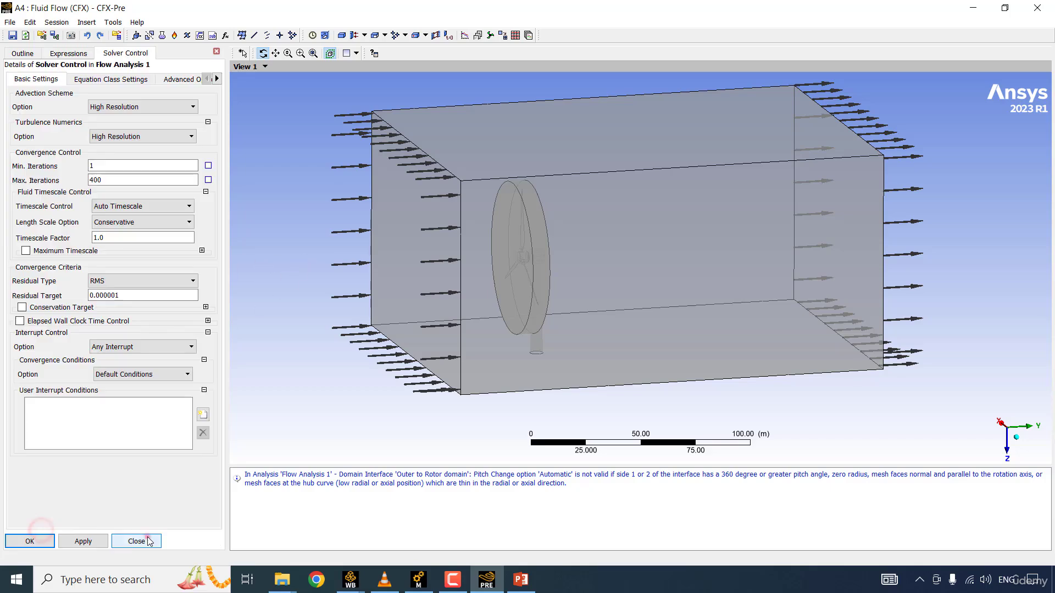
Step: Enable monitor objects in the analysis's output control
{"action": "left_click", "coordinate": [147, 537]}
{"action": "double_click", "coordinate": [103, 264]}
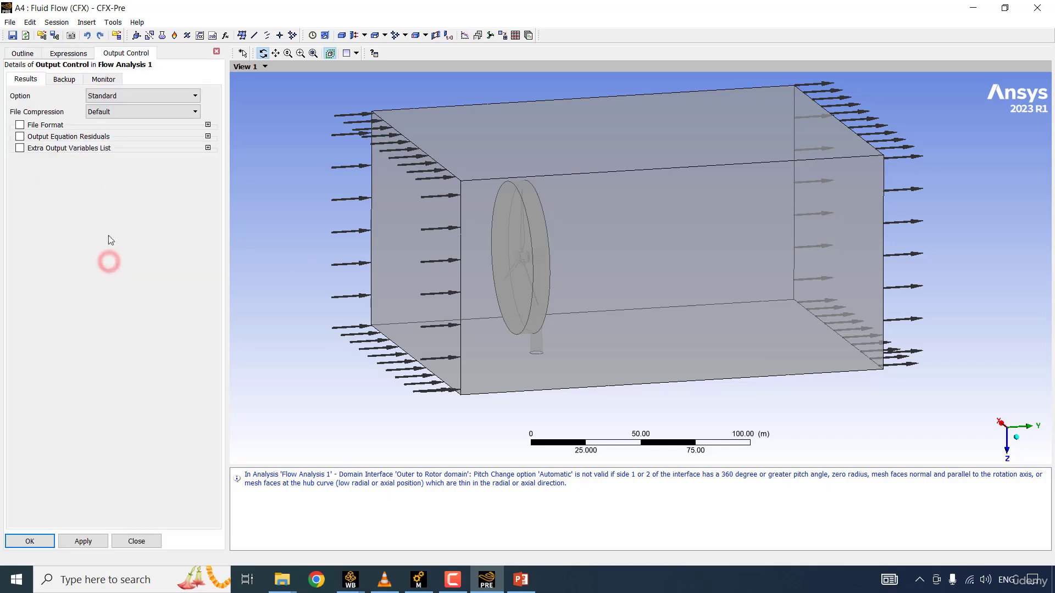
{"action": "left_click", "coordinate": [106, 81]}
{"action": "left_click", "coordinate": [52, 92]}
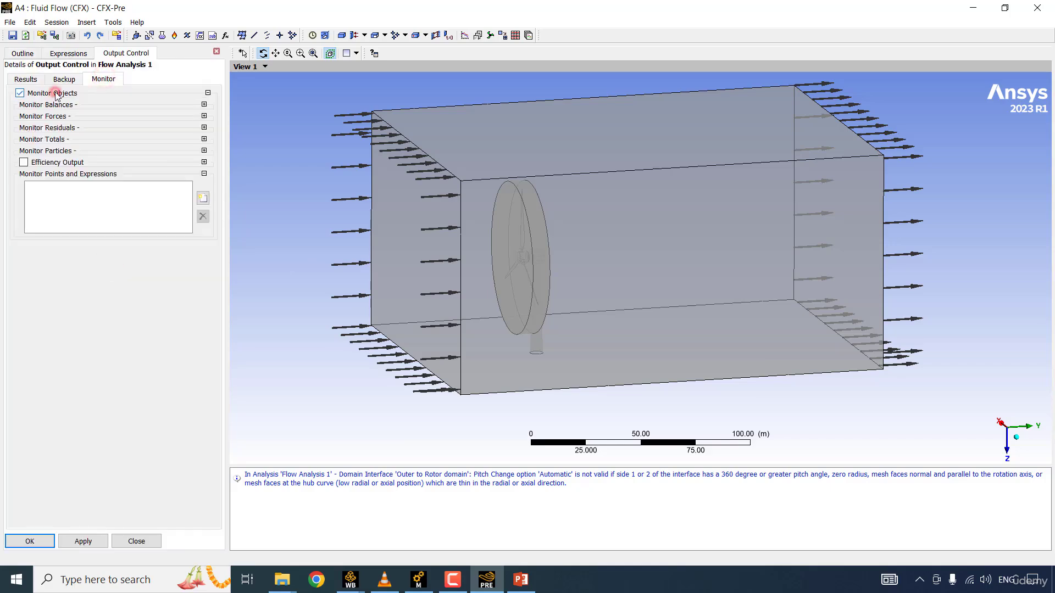
Step: Add monitors Mass flow in, Mass flow out and Turbine Torque, using the Torque expression for Turbine Torque, and accept the output settings
{"action": "left_click", "coordinate": [203, 197]}
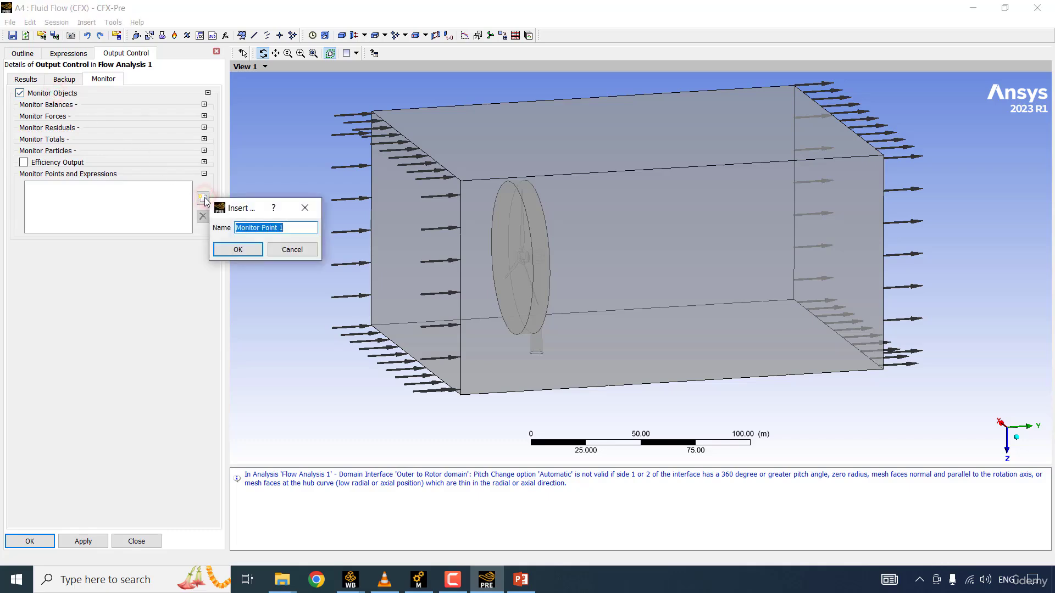
{"action": "type", "text": "Tur"}
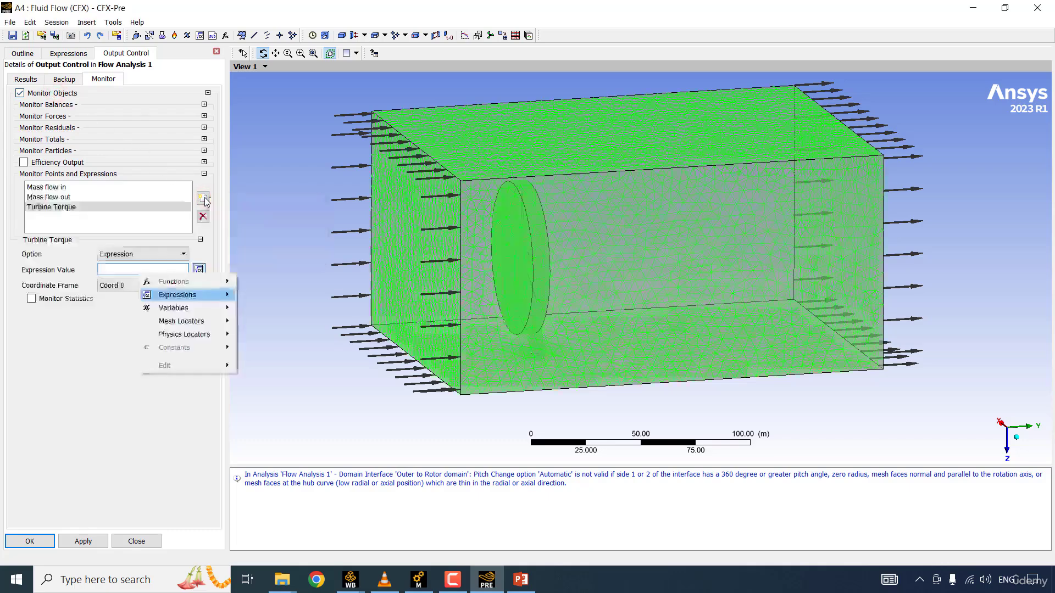
{"action": "mouse_move", "coordinate": [260, 276]}
{"action": "left_click", "coordinate": [287, 293]}
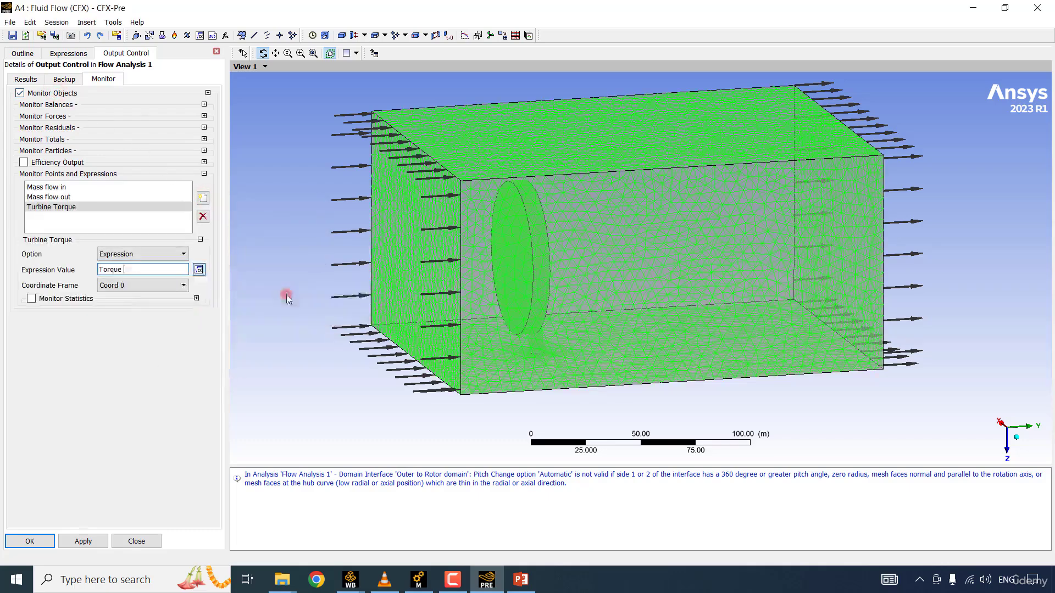
{"action": "left_click", "coordinate": [32, 542]}
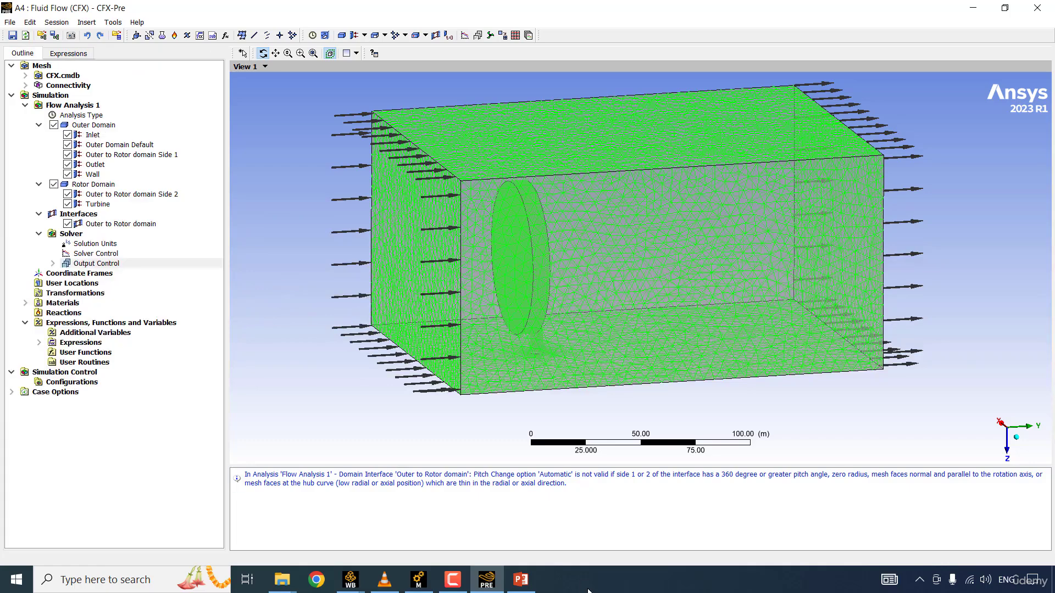
Step: Close the setup and open the Solution component from the Unsaved Project Workbench window, allowing CFX through the firewall
{"action": "left_click", "coordinate": [1037, 10]}
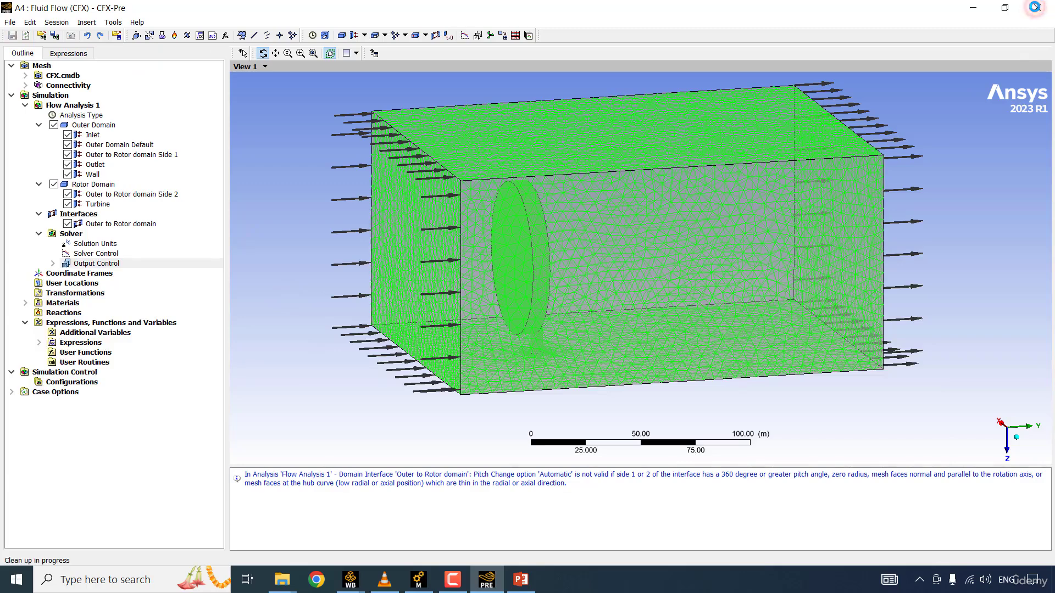
{"action": "mouse_move", "coordinate": [349, 582]}
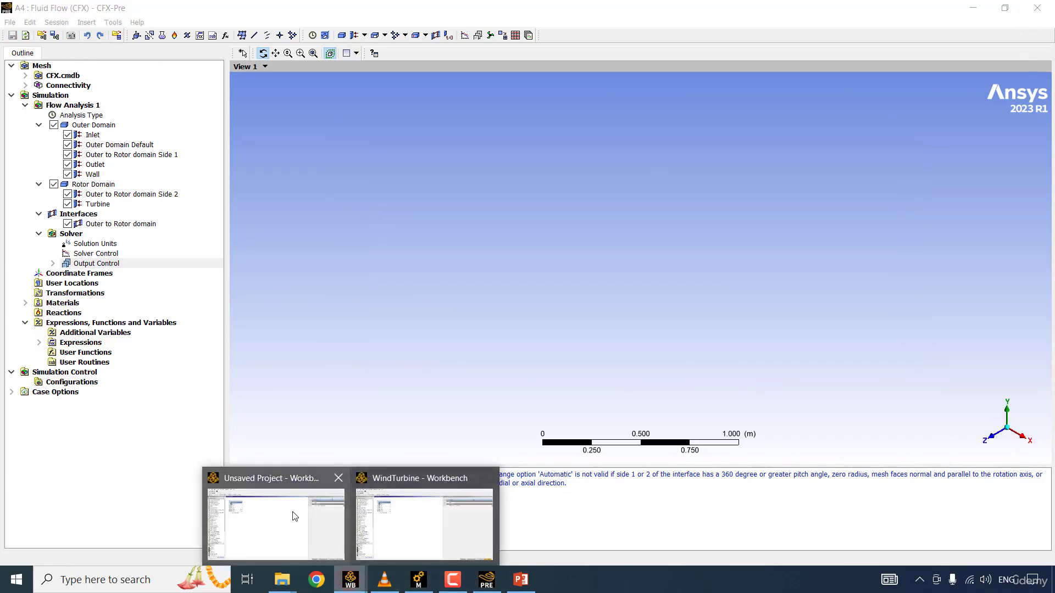
{"action": "left_click", "coordinate": [293, 512]}
{"action": "double_click", "coordinate": [222, 173]}
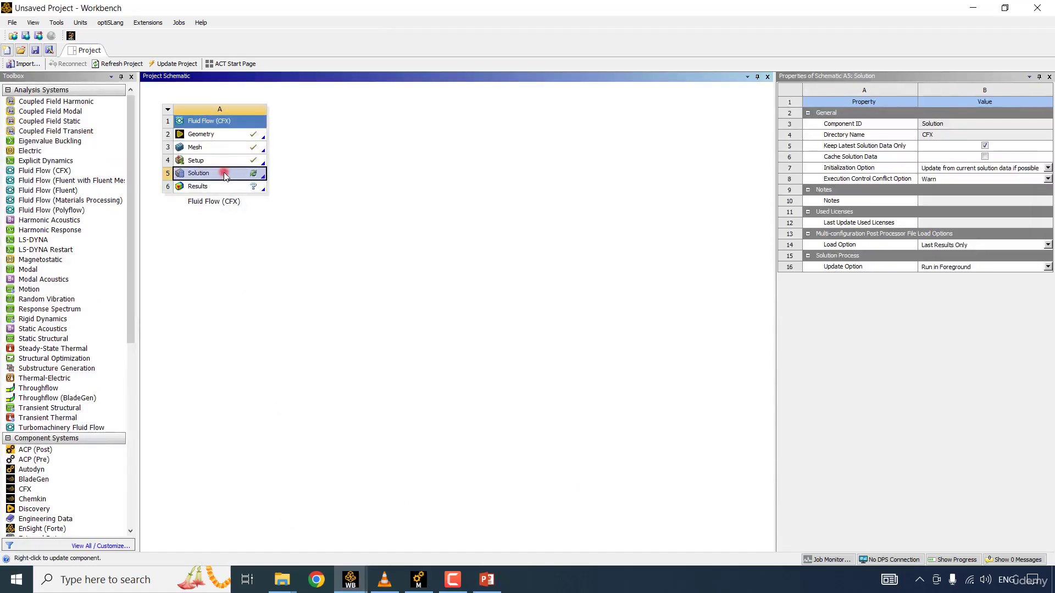
{"action": "left_click", "coordinate": [436, 194]}
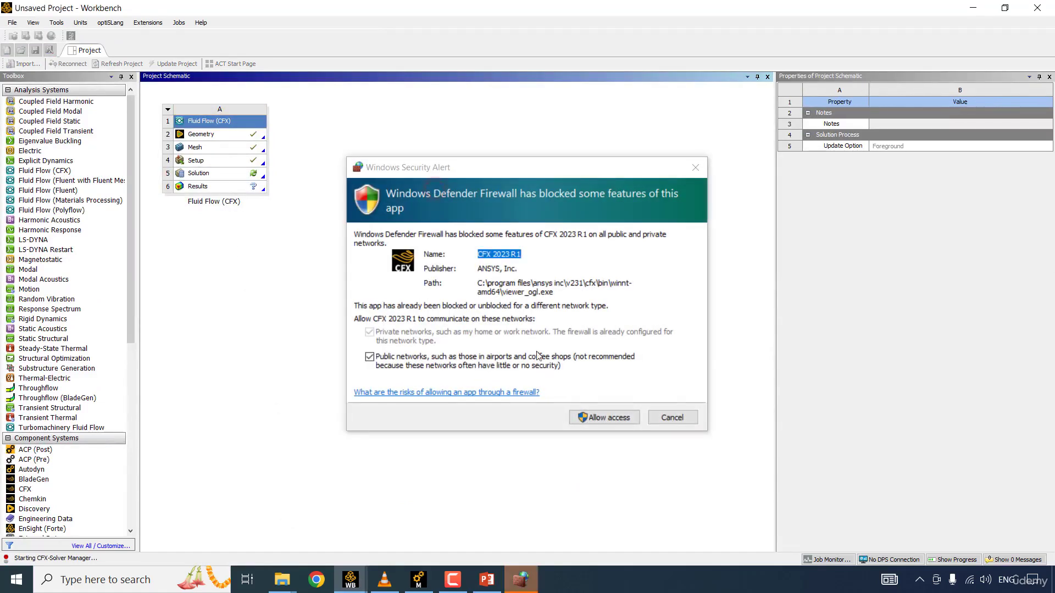
{"action": "left_click", "coordinate": [604, 420]}
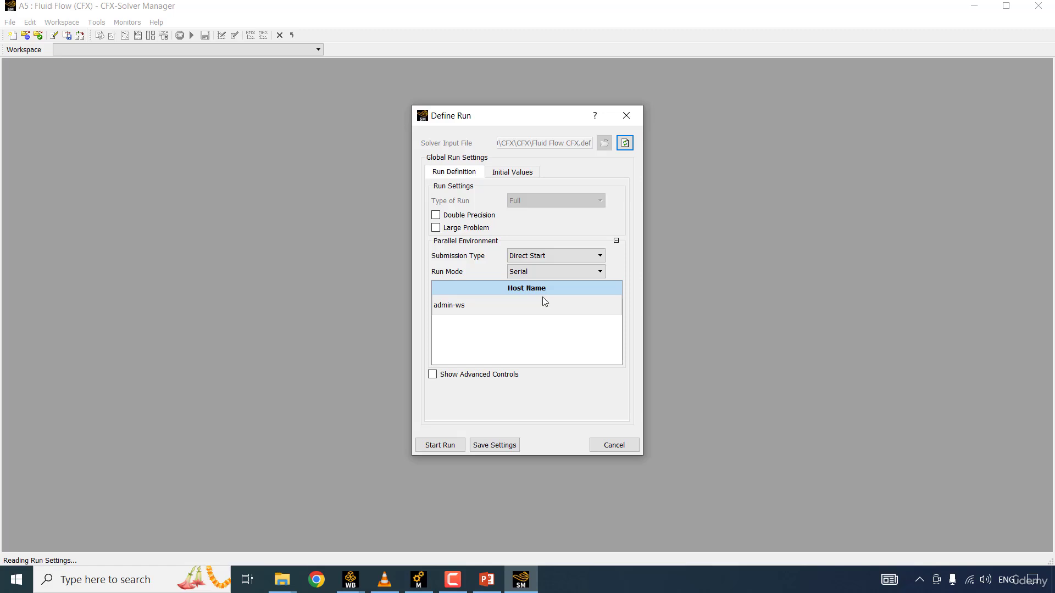
Step: Set the run mode to Intel MPI Local Parallel, increase the host's partition count and start the solver run
{"action": "left_click", "coordinate": [571, 272]}
{"action": "left_click", "coordinate": [549, 293]}
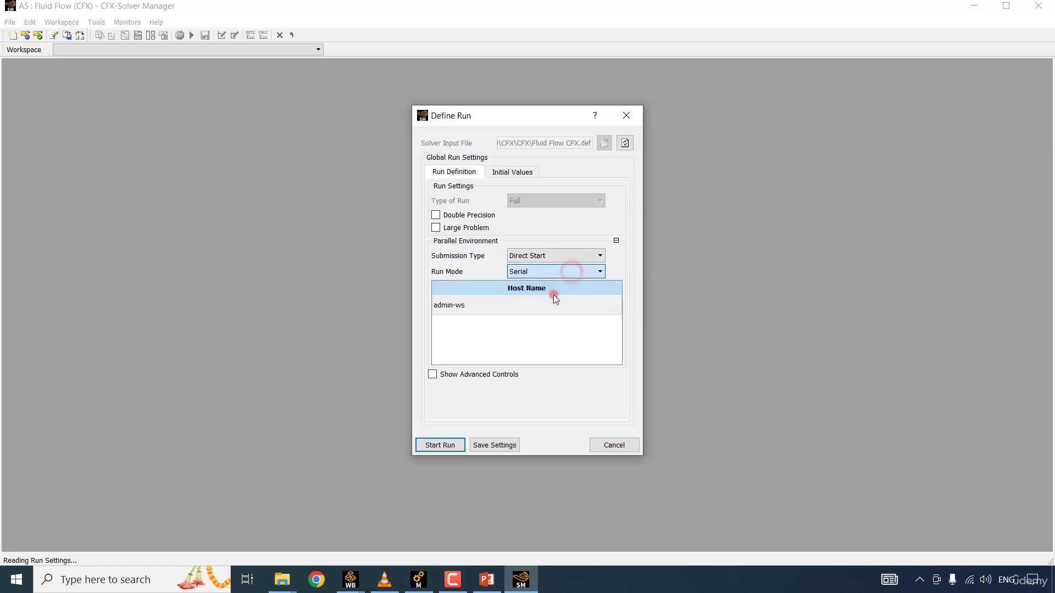
{"action": "left_click", "coordinate": [534, 305]}
{"action": "left_click", "coordinate": [620, 301]}
{"action": "left_click", "coordinate": [621, 300]}
{"action": "left_click", "coordinate": [621, 300]}
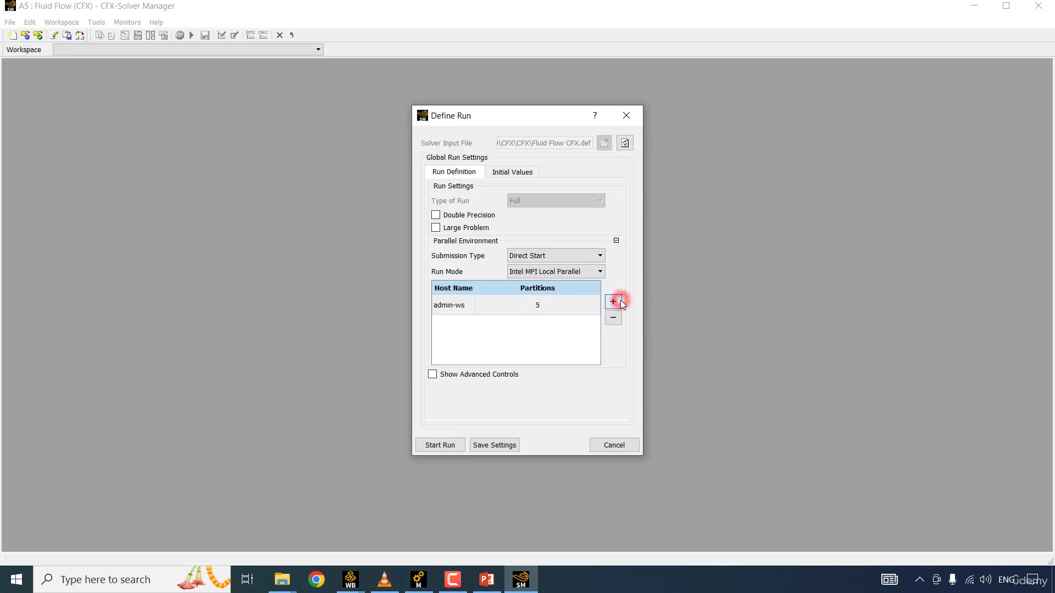
{"action": "left_click", "coordinate": [621, 300]}
{"action": "left_click", "coordinate": [446, 451]}
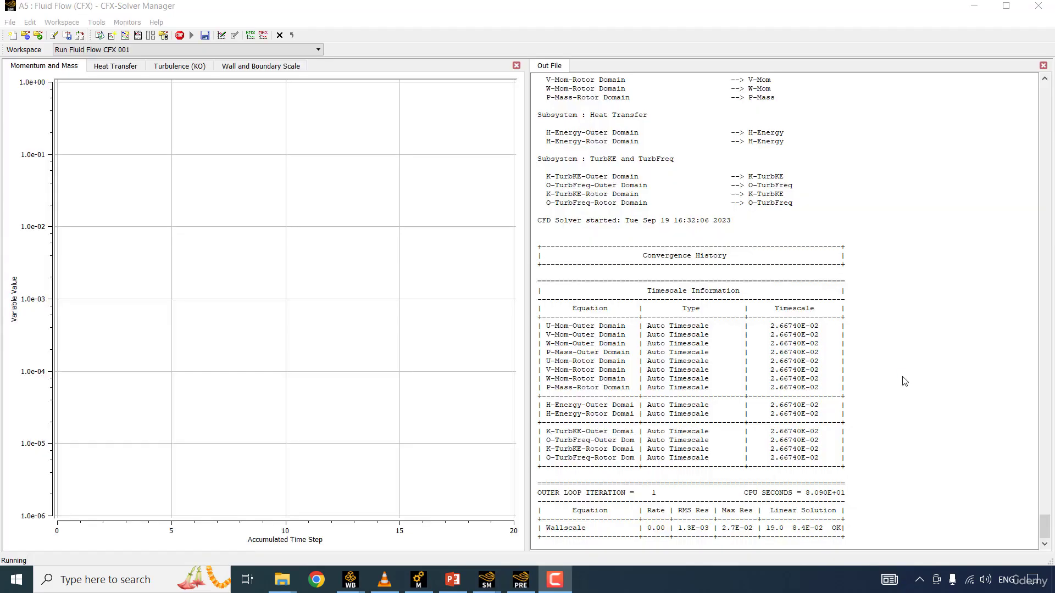
{"action": "left_click", "coordinate": [903, 376]}
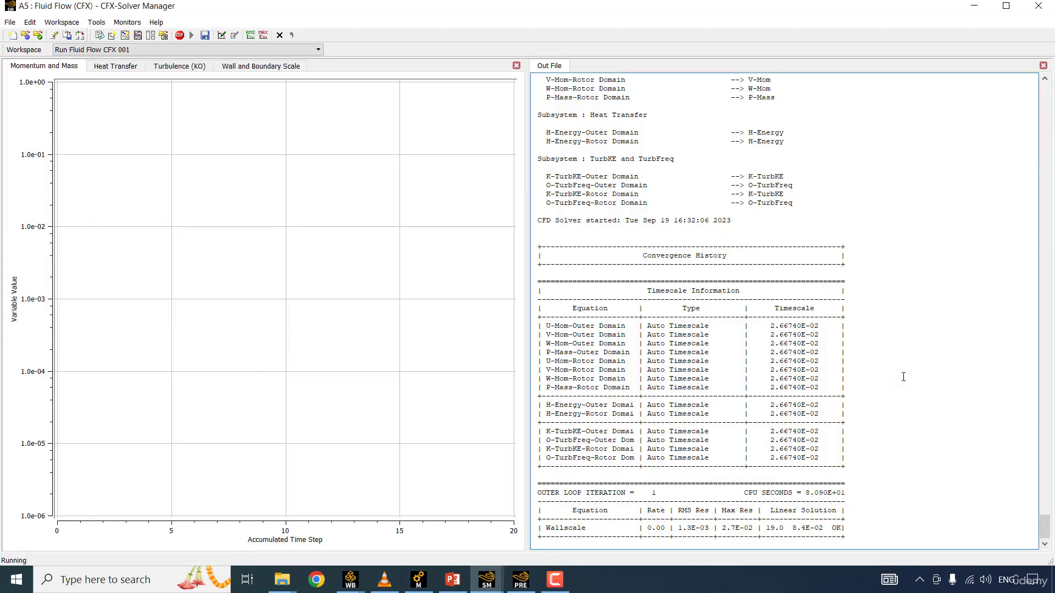